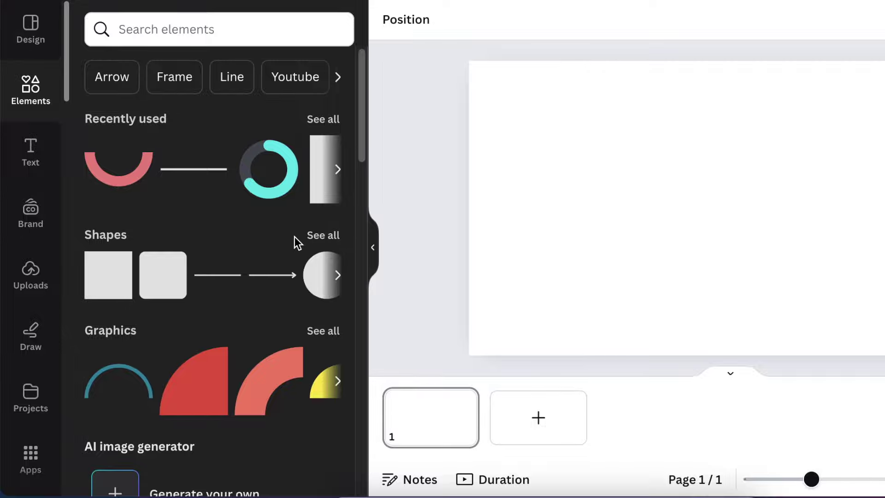
Step: Add a dark navy circle from the full Shapes collection to the blank page
left_click(330, 243)
Step: Add the circle, move it up and left, and start widening it into an ellipse
scroll(330, 245, "down", 3)
left_click(243, 328)
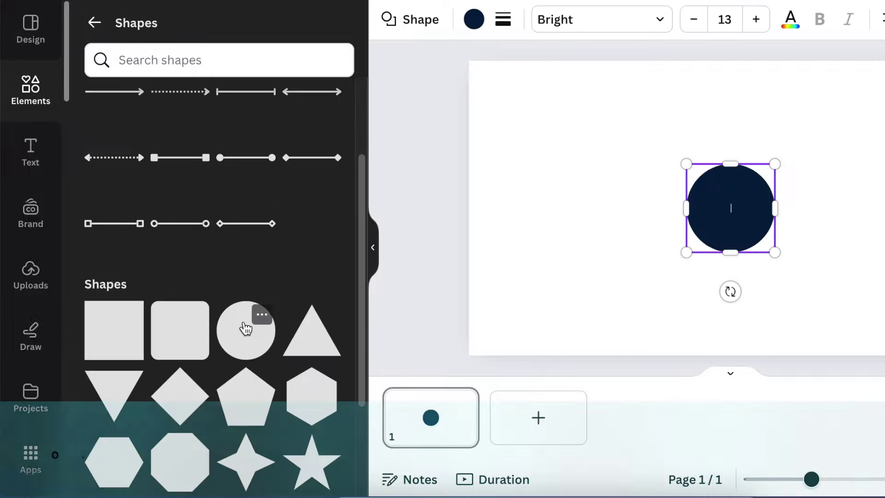
left_click_drag(740, 223, 710, 203)
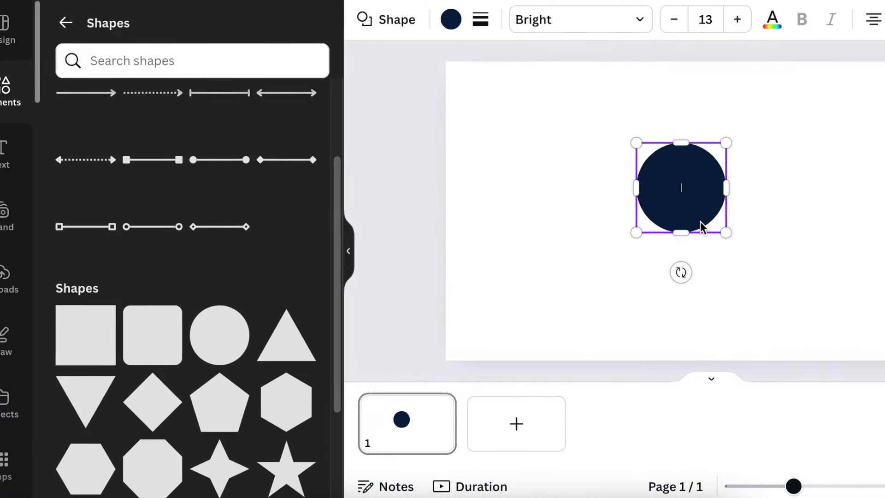
left_click_drag(727, 188, 755, 192)
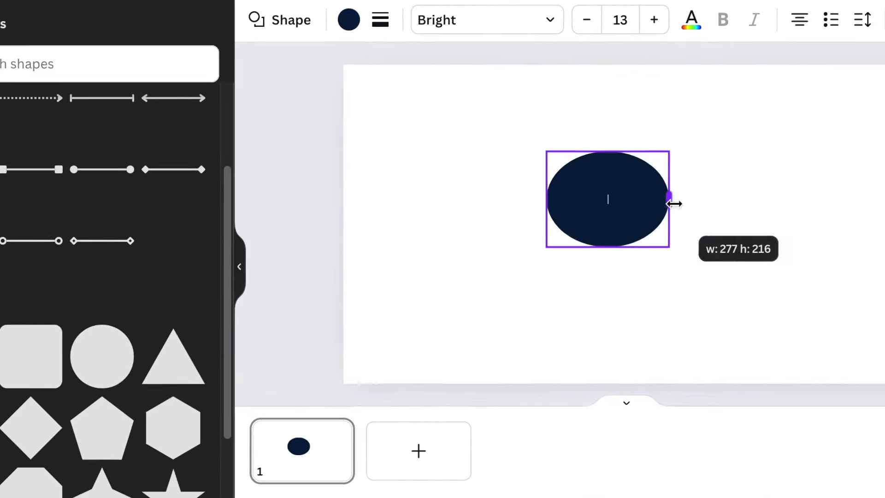
left_click_drag(674, 203, 713, 203)
left_click_drag(439, 214, 406, 214)
Step: Stretch the ellipse taller and wider to about 635 by 416
left_click_drag(325, 225, 324, 225)
left_click_drag(417, 279, 417, 332)
left_click_drag(318, 251, 293, 251)
left_click_drag(538, 252, 563, 255)
left_click_drag(427, 170, 431, 135)
left_click_drag(293, 235, 269, 235)
left_click_drag(563, 235, 589, 235)
left_click_drag(424, 134, 422, 108)
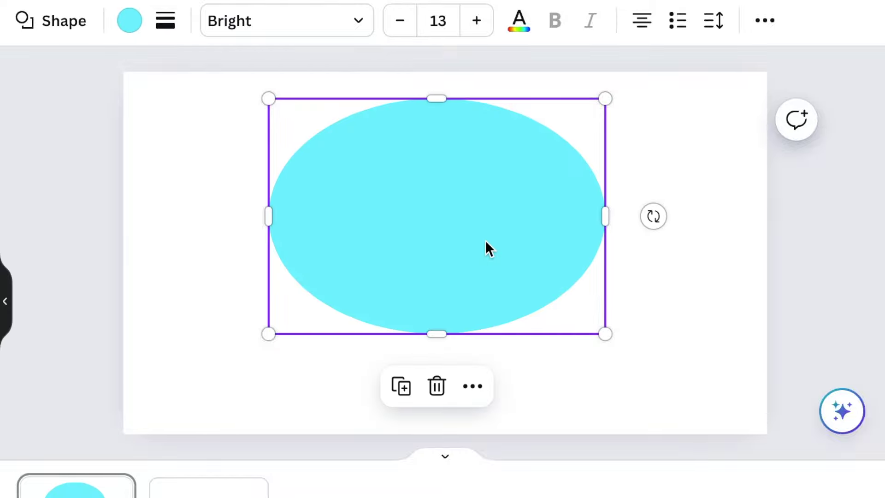
Step: Duplicate the cyan ellipse, recolour the copy dark teal, and narrow it into a centred tall oval
left_click(402, 388)
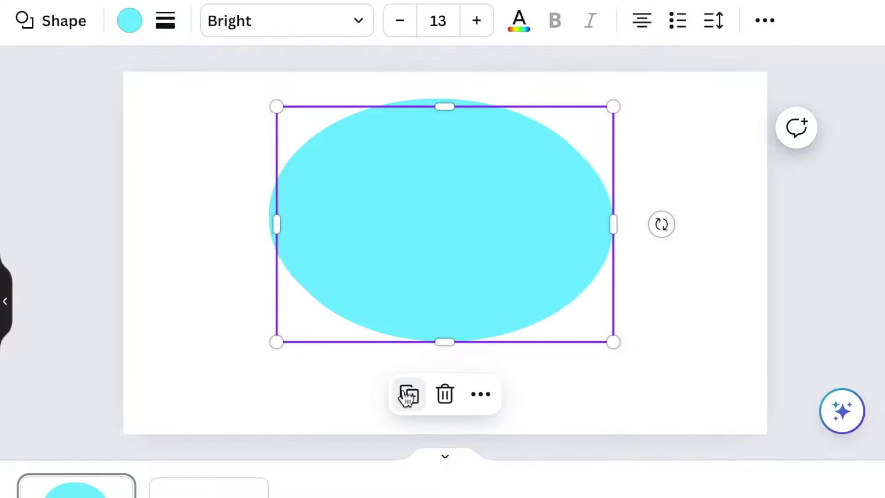
left_click(130, 29)
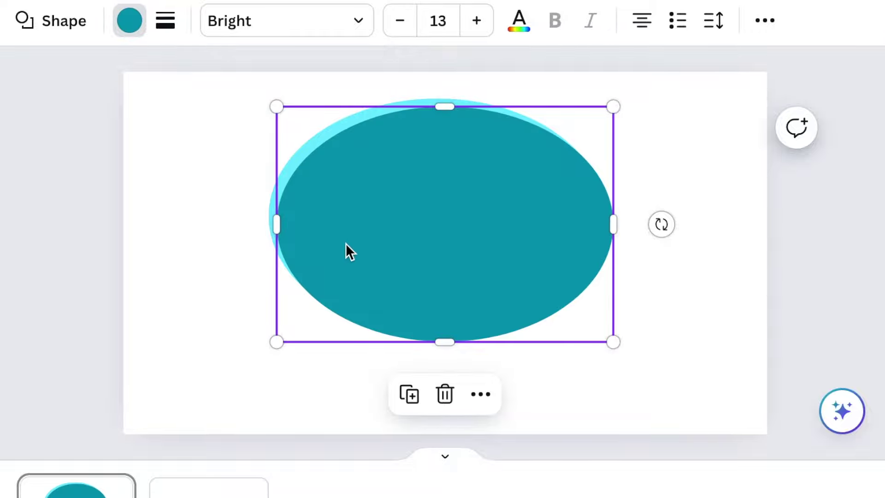
left_click_drag(613, 225, 538, 237)
left_click_drag(398, 252, 425, 249)
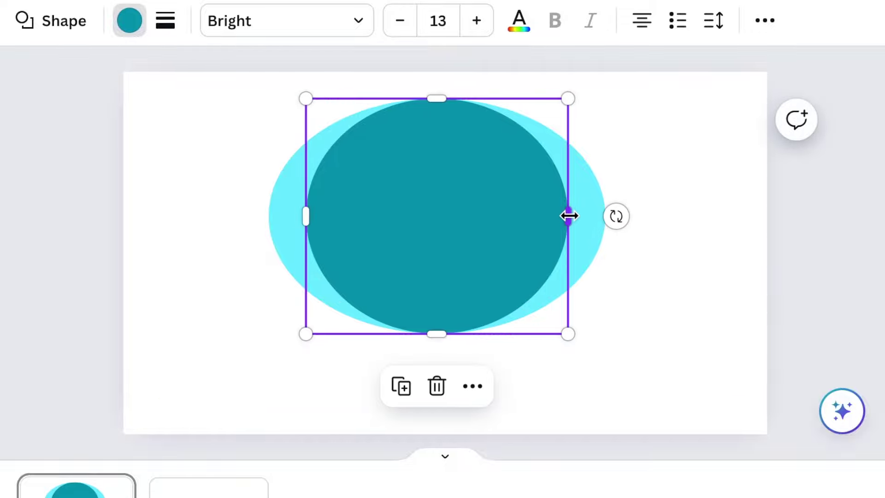
left_click_drag(566, 216, 544, 218)
left_click_drag(306, 216, 329, 217)
left_click_drag(405, 235, 408, 231)
left_click(217, 203)
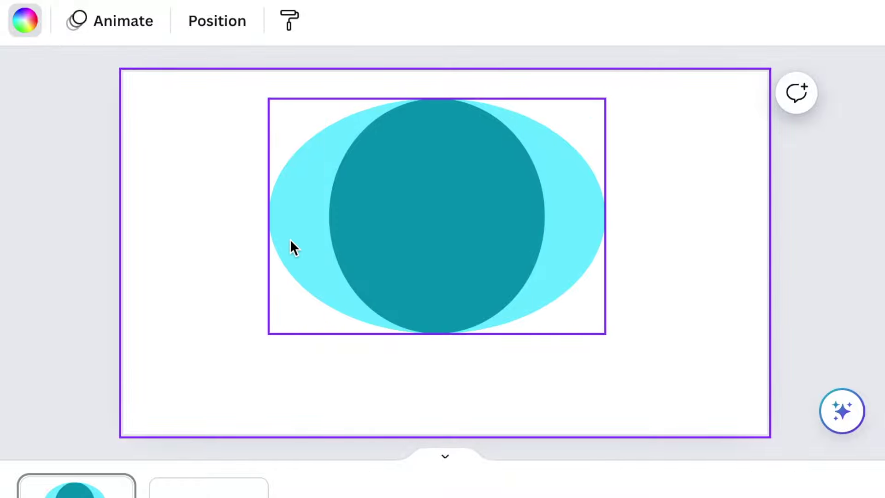
left_click(449, 227)
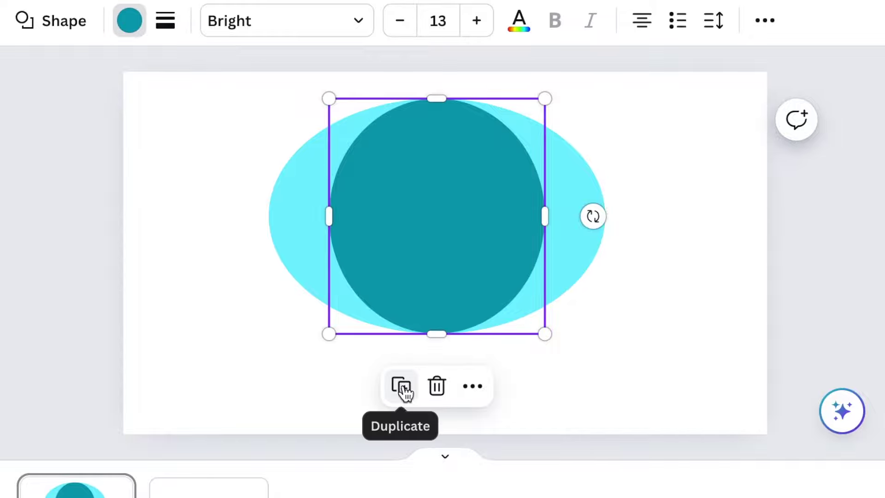
Step: Duplicate the dark teal oval and narrow the copy into a thin centred stripe
left_click(401, 386)
left_click_drag(440, 291, 471, 293)
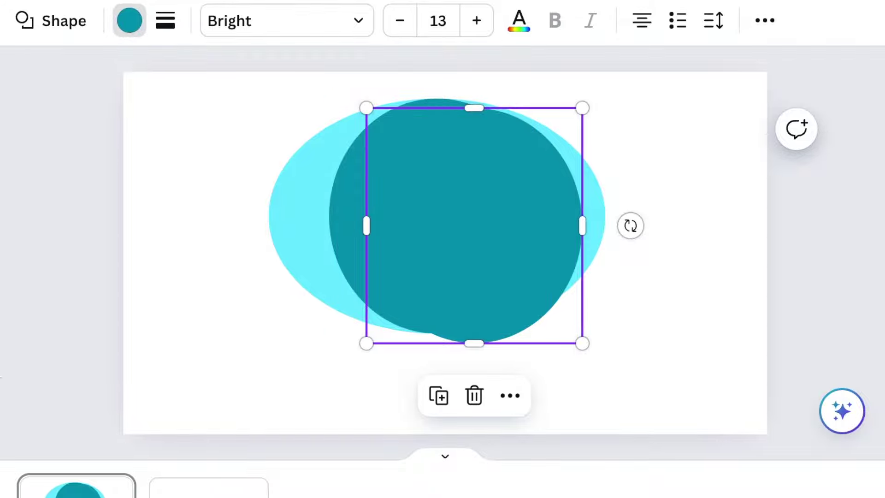
left_click_drag(582, 227, 457, 230)
left_click_drag(406, 229, 431, 229)
Step: Add a square with R and move it below and left of the canopy
left_click(642, 359)
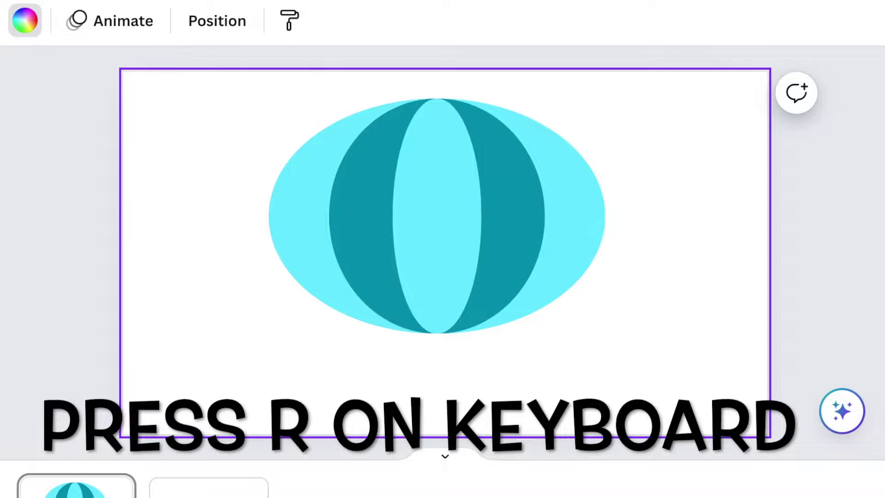
key("r")
left_click_drag(446, 294, 257, 352)
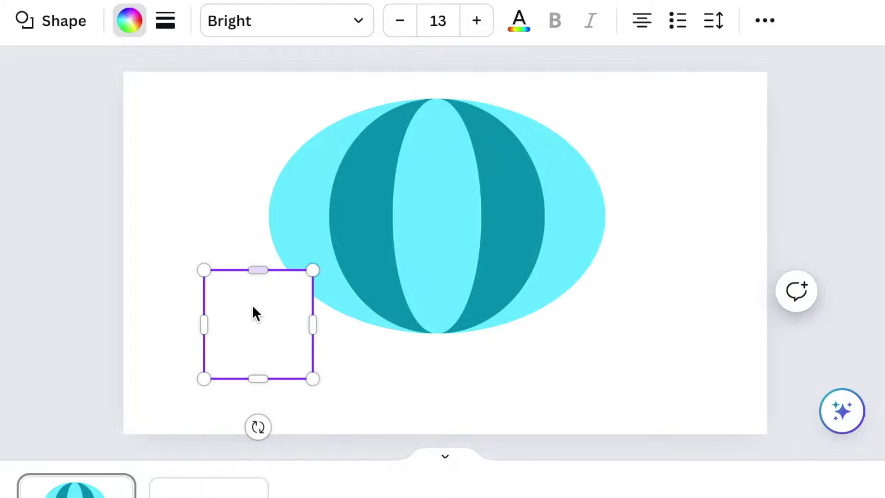
Step: Stretch the square into a wide, taller rectangle
left_click_drag(312, 323, 680, 329)
left_click_drag(440, 270, 431, 229)
left_click_drag(210, 301, 237, 301)
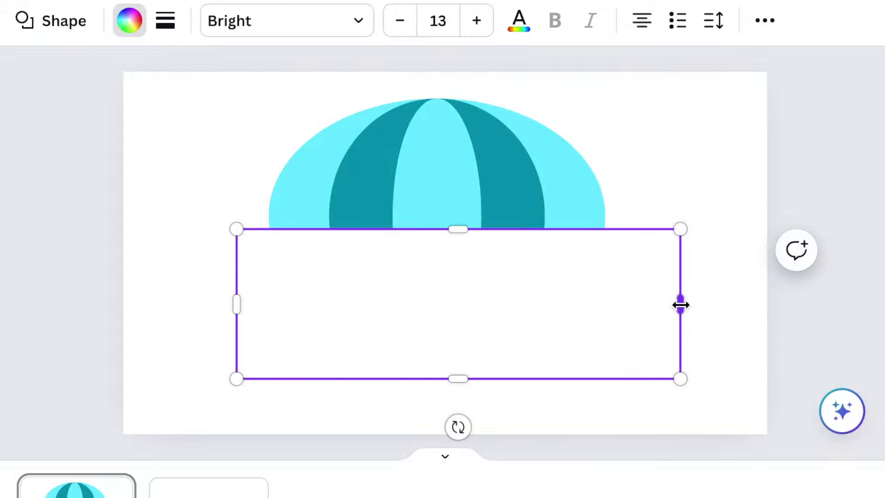
Step: Fit the rectangle over the canopy's lower half and duplicate the centre stripe
left_click_drag(683, 304, 668, 304)
left_click_drag(452, 229, 452, 240)
left_click_drag(562, 335, 544, 320)
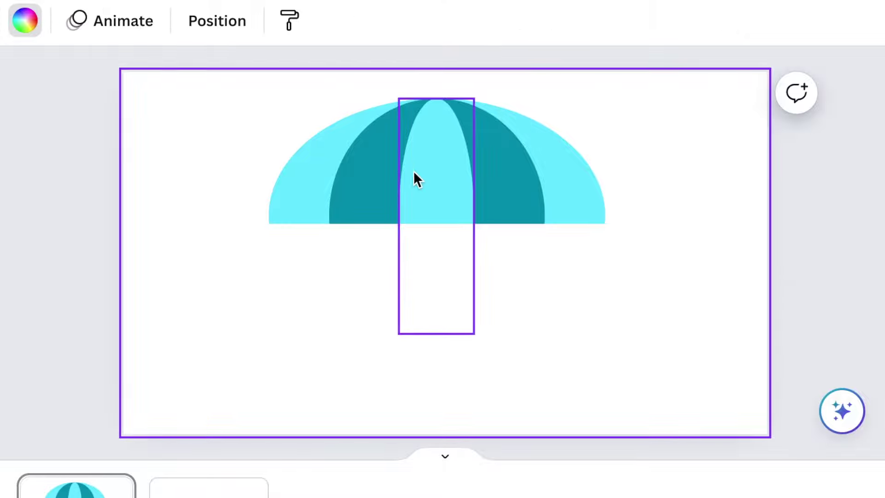
left_click(415, 178)
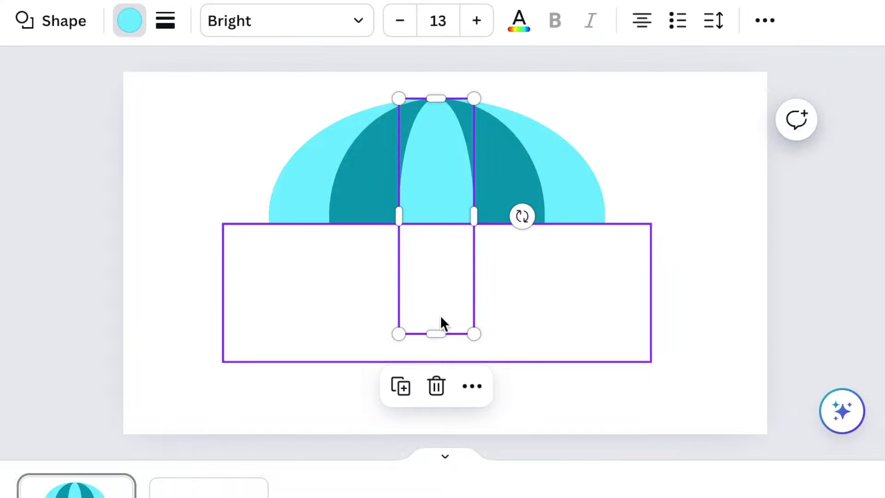
left_click(402, 387)
Step: Place the white oval over the canopy's lower-left edge, sized 233 by 279
left_click_drag(451, 250, 300, 365)
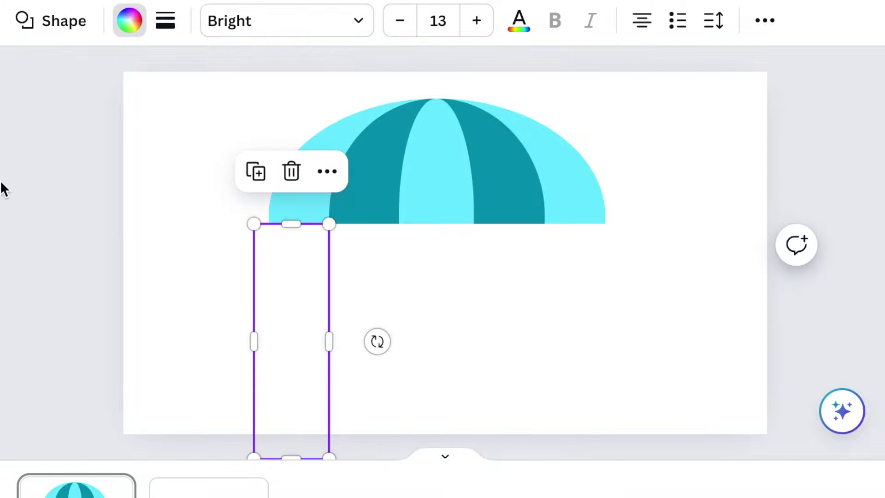
left_click_drag(294, 355, 302, 331)
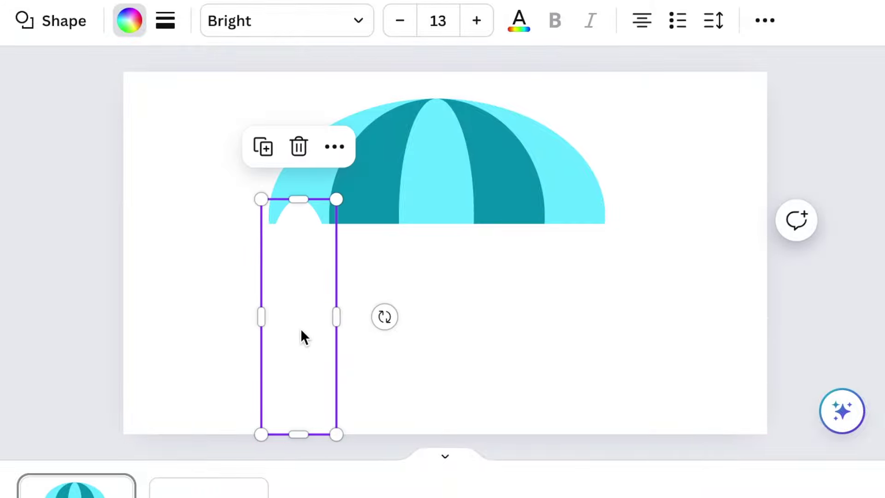
left_click_drag(261, 317, 253, 317)
left_click_drag(335, 308, 347, 308)
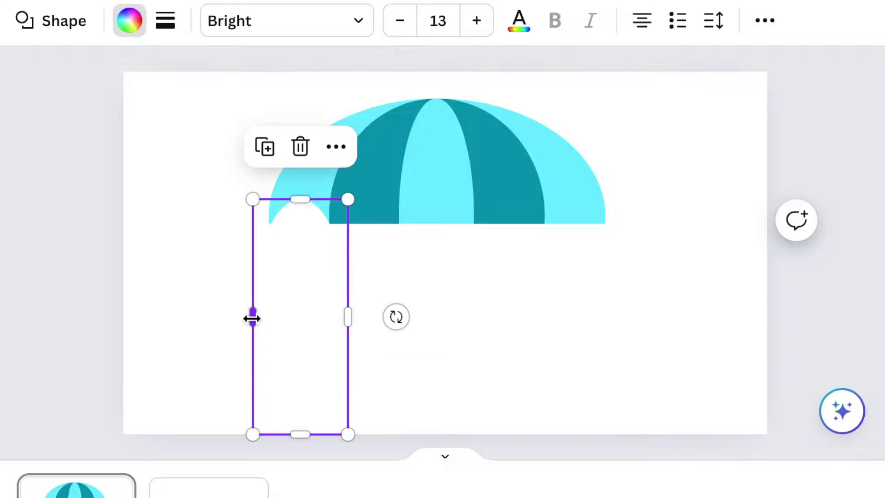
left_click_drag(251, 318, 248, 317)
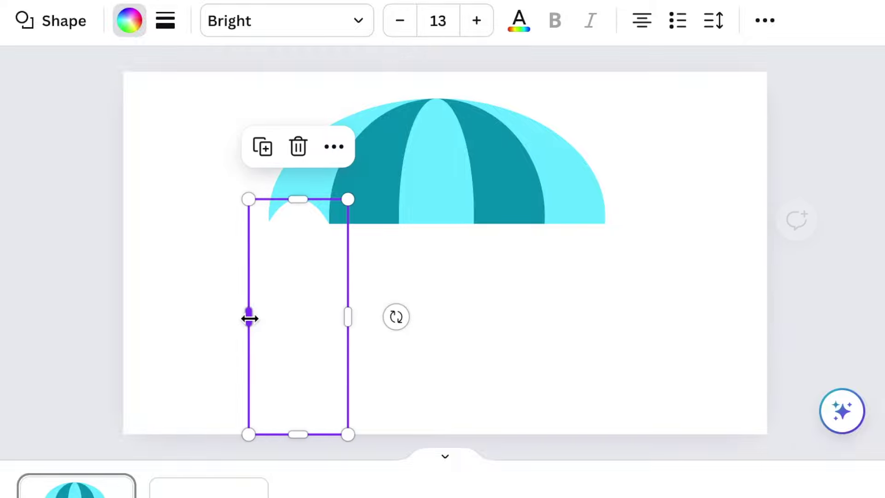
left_click_drag(296, 200, 299, 209)
left_click_drag(347, 280, 357, 280)
left_click_drag(299, 434, 298, 349)
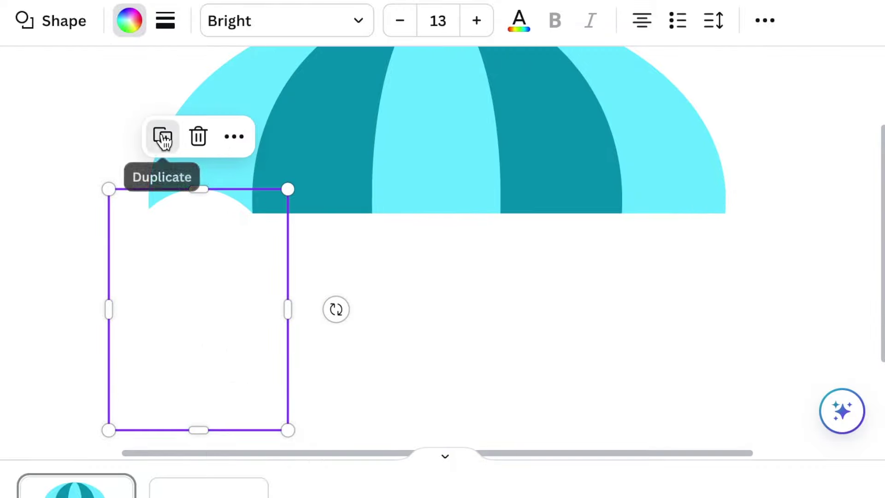
Step: Duplicate the white oval and space the copies along the canopy's lower edge
left_click(162, 138)
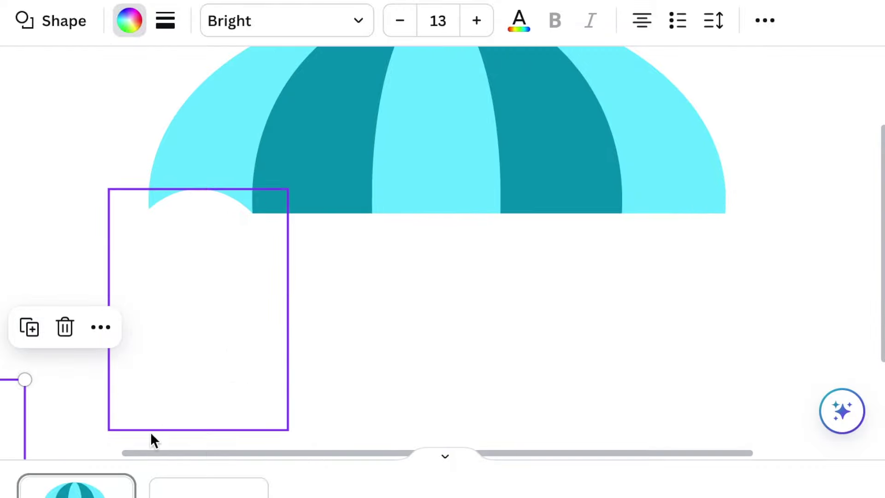
left_click_drag(51, 431, 395, 234)
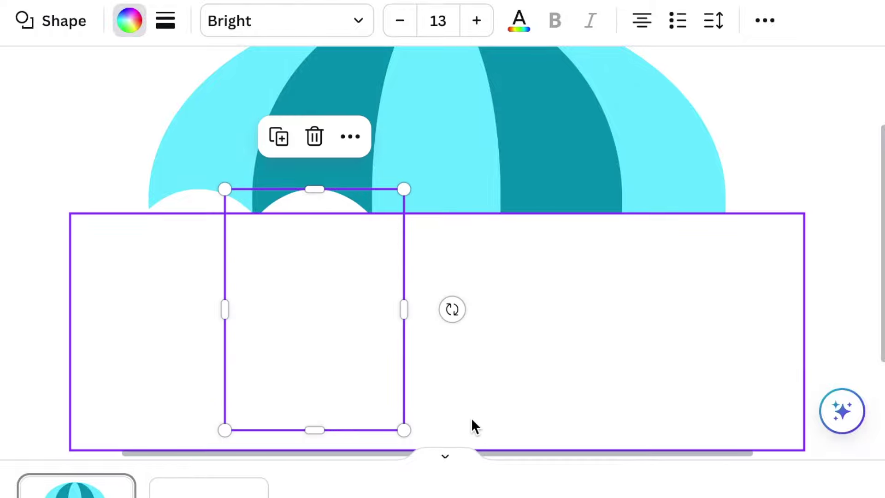
left_click(405, 332)
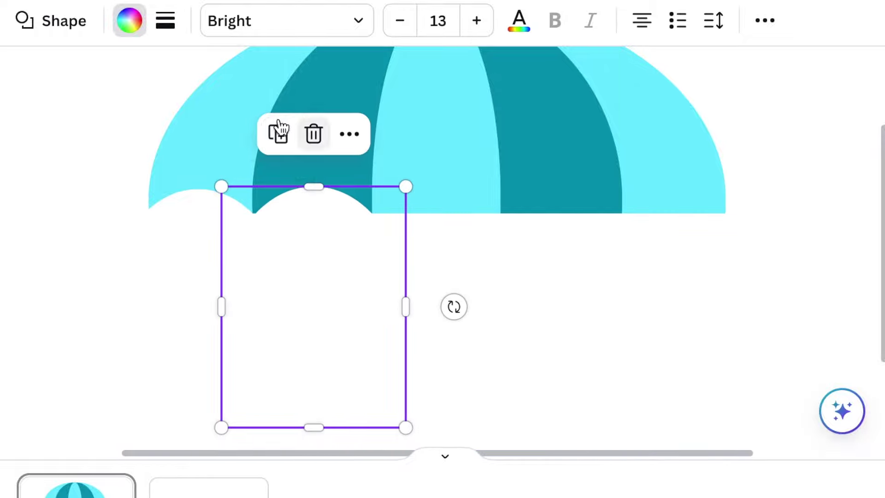
left_click(279, 131)
left_click_drag(306, 323, 544, 306)
Step: Widen the right ovals slightly and add one more copy under the right canopy panel
left_click(446, 306)
left_click(577, 307)
left_click_drag(468, 309, 463, 310)
left_click_drag(655, 306, 659, 306)
left_click(196, 286)
left_click(162, 136)
left_click_drag(184, 321, 646, 306)
left_click(837, 307)
left_click(653, 497)
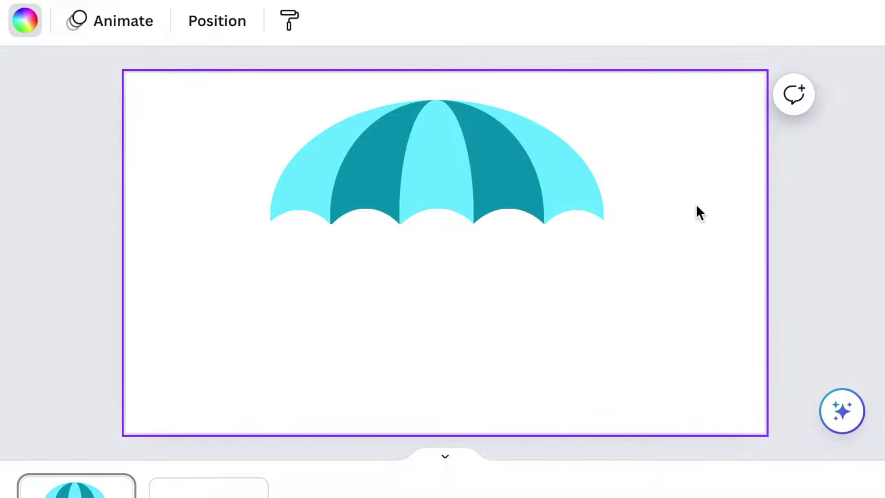
Step: Add a circle with C, shrink it to 55 by 55, and place it on the canopy apex
key("c")
left_click_drag(502, 197, 440, 292)
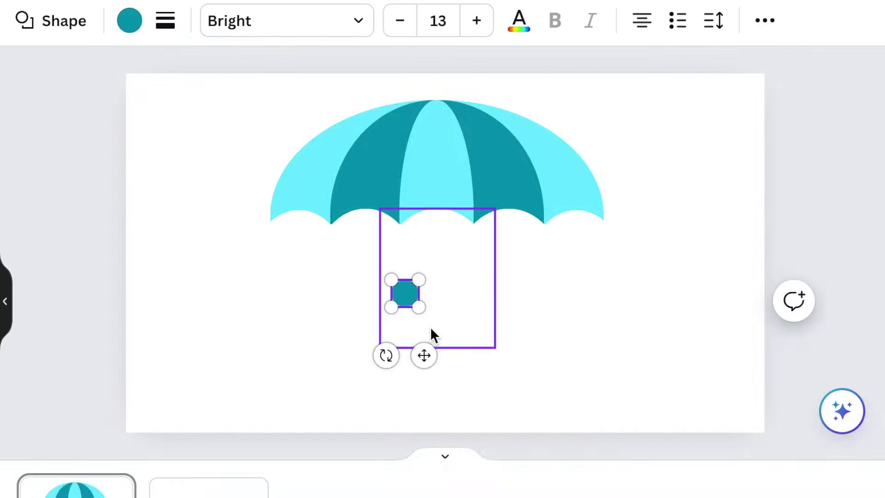
left_click_drag(423, 355, 458, 166)
scroll(442, 252, "up", 5)
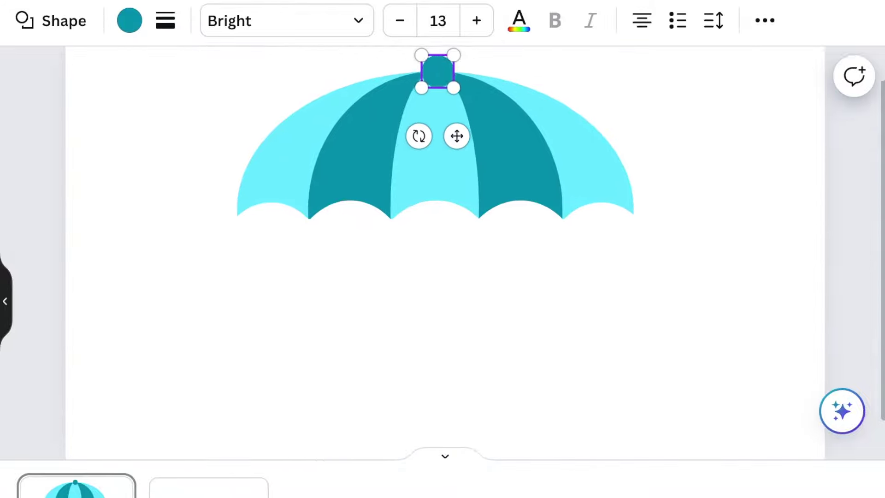
scroll(555, 290, "up", 5)
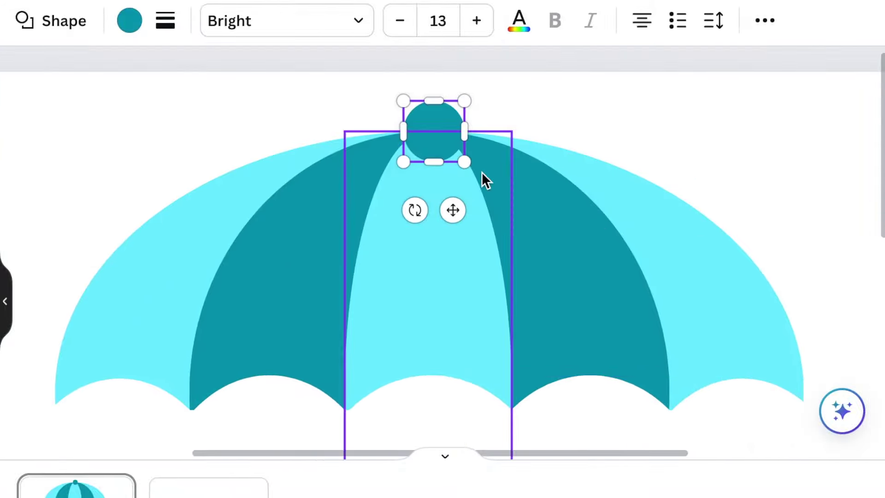
left_click_drag(466, 98, 447, 143)
left_click_drag(436, 209, 450, 196)
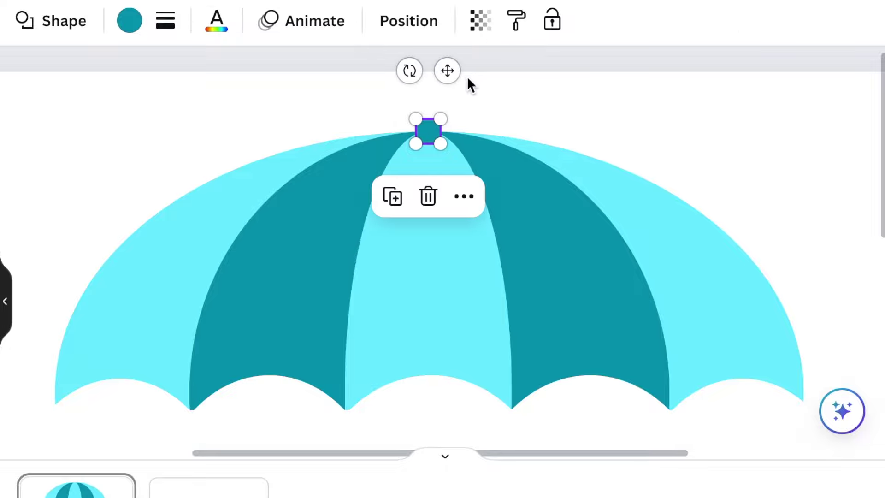
Step: Send the small circle to the back so only its rounded tip shows
left_click(463, 200)
mouse_move(489, 208)
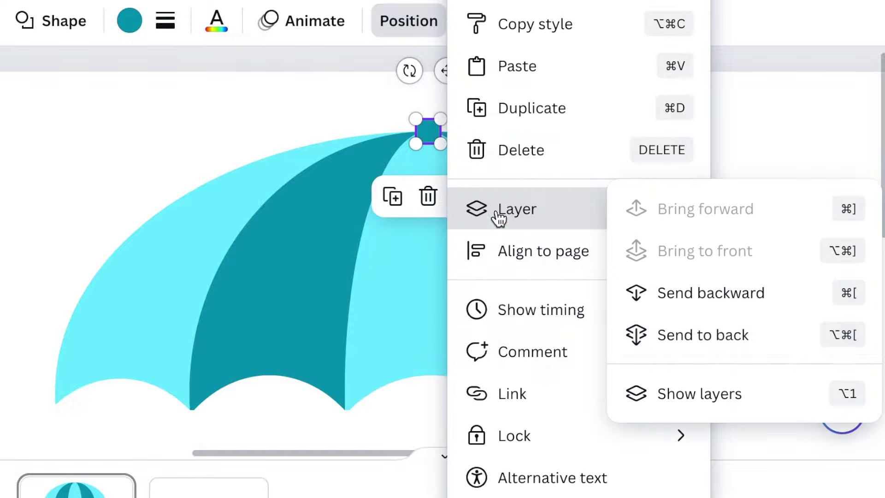
left_click(710, 333)
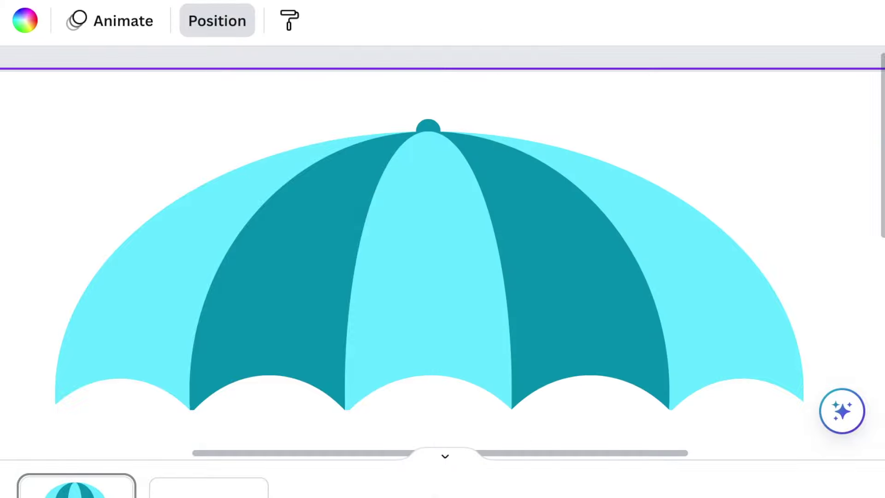
key("l")
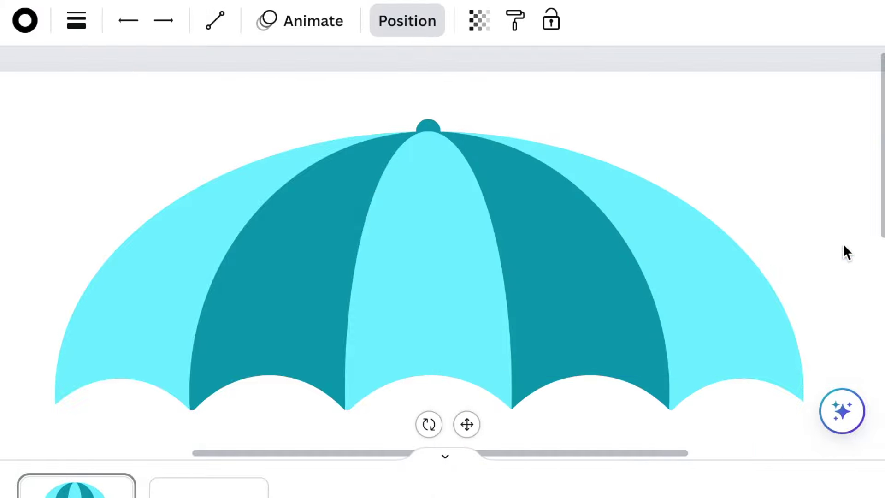
Step: Make the line grey with rounded end points and weight 10
scroll(846, 252, "down", 3)
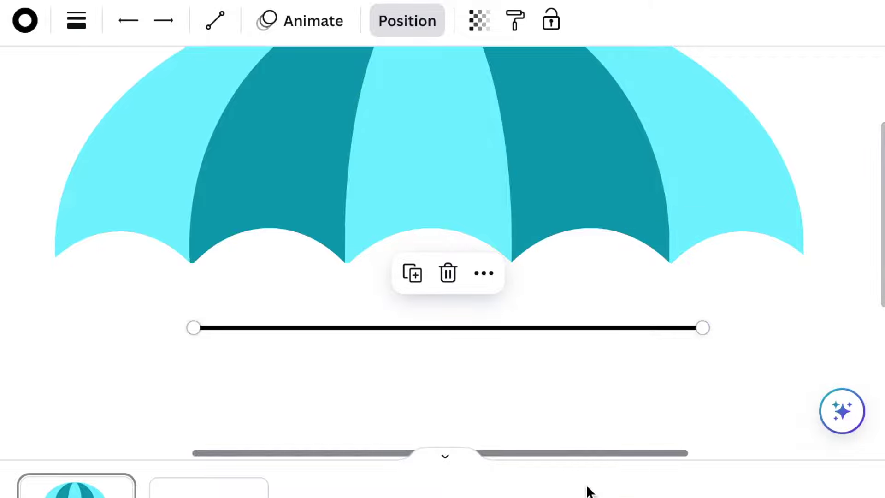
key("ctrl+minus")
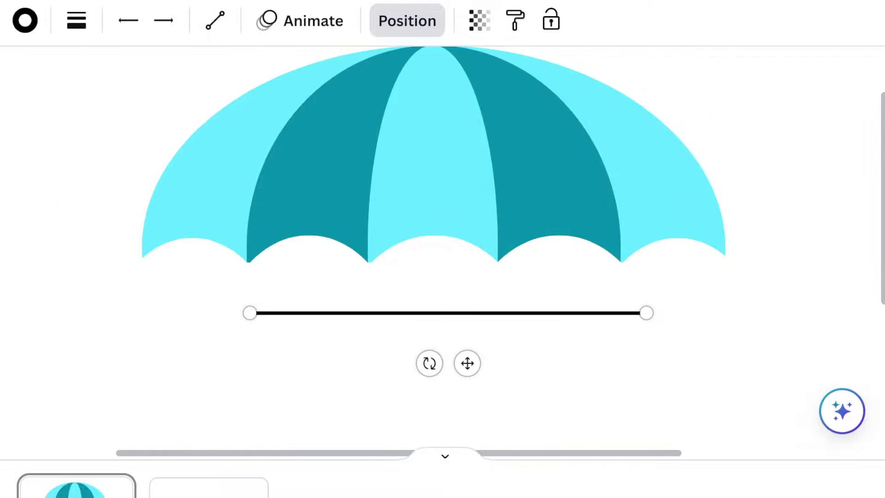
key("ctrl+minus")
left_click_drag(464, 326, 714, 146)
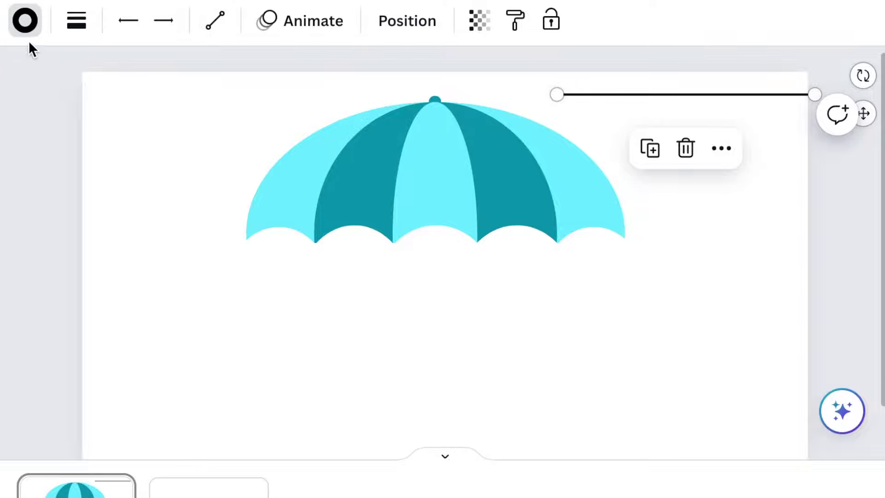
left_click(1, 152)
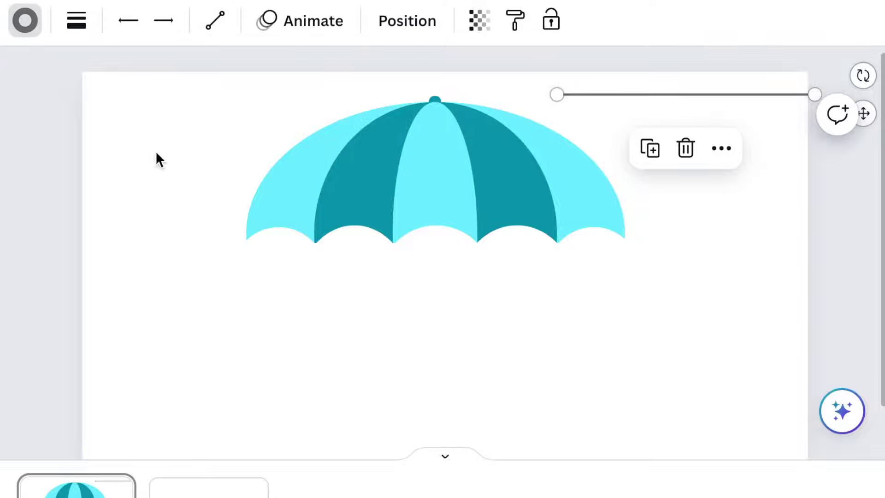
left_click(76, 22)
left_click(351, 135)
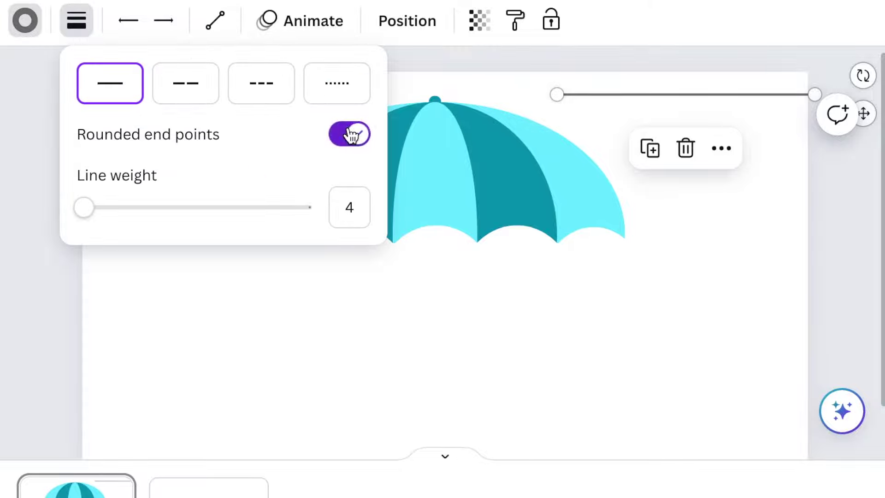
left_click_drag(84, 208, 94, 208)
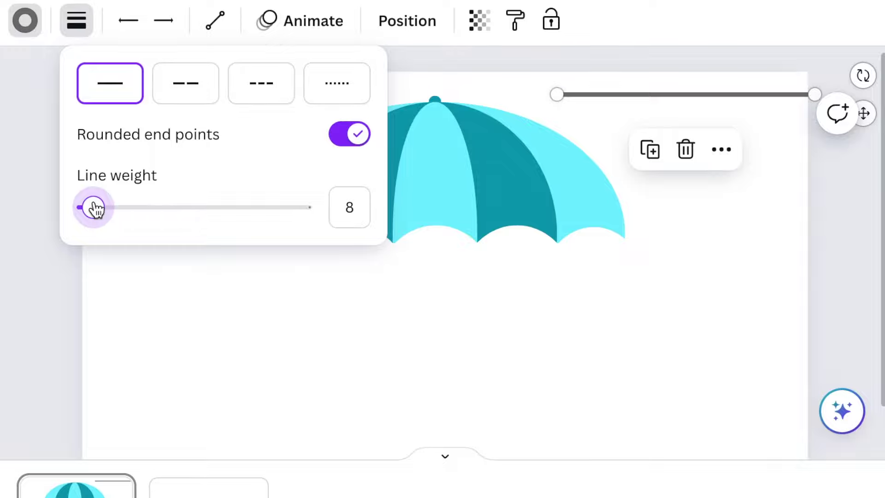
left_click_drag(94, 208, 99, 210)
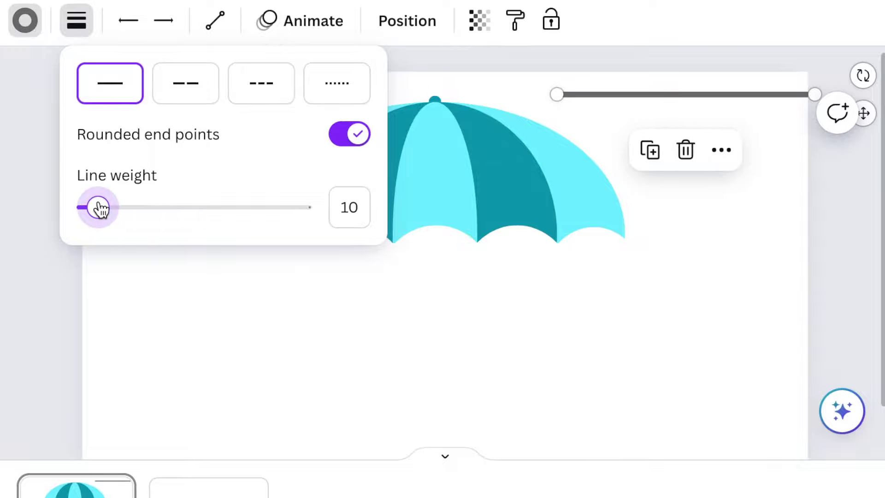
Step: Shorten the line to a small stub and turn it vertical
left_click_drag(807, 95, 594, 97)
left_click_drag(627, 62, 674, 95)
key("super+plus")
key("super+plus")
scroll(627, 256, "up", 3)
left_click_drag(806, 123, 805, 118)
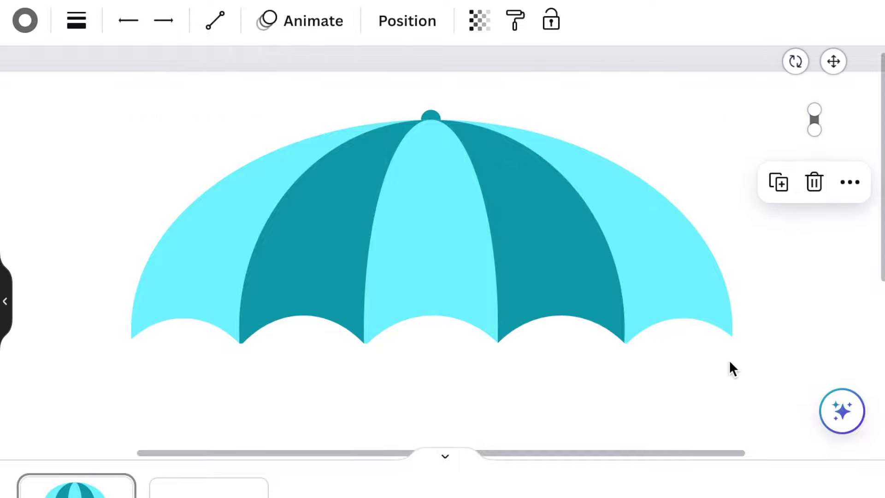
key("ctrl+plus")
left_click_drag(539, 453, 714, 452)
scroll(723, 208, "up", 3)
left_click_drag(655, 126, 656, 148)
Step: Stand the stub upright on the top knob and send it behind the canopy
left_click(651, 148)
left_click(654, 151)
left_click_drag(674, 208, 65, 186)
left_click(101, 188)
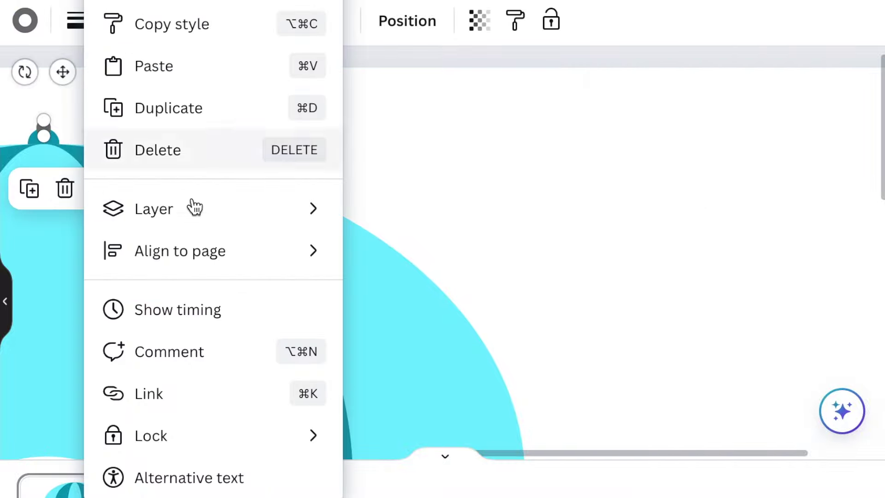
mouse_move(194, 206)
left_click(451, 336)
scroll(508, 390, "down", 5)
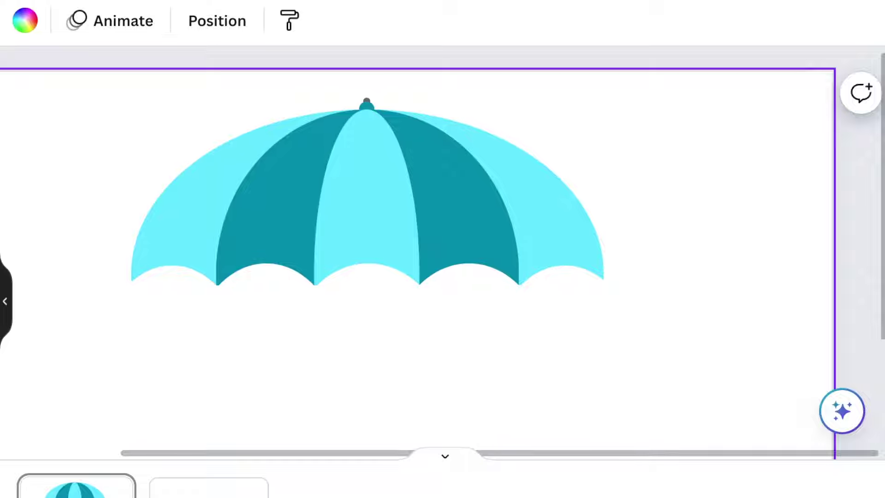
Step: Raise the umbrella tip line's weight to 12
scroll(507, 391, "up", 3)
left_click(355, 61)
left_click(77, 20)
mouse_move(96, 207)
left_mouse_down()
mouse_move(111, 209)
mouse_move(103, 207)
left_mouse_up()
left_click(719, 212)
Step: Select all the umbrella pieces, group them, and lock the group
scroll(719, 211, "down", 3)
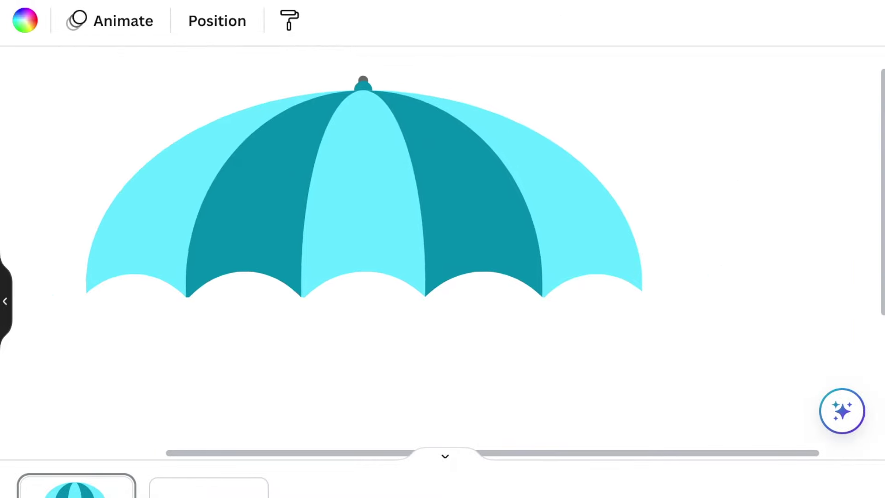
scroll(445, 258, "down", 3)
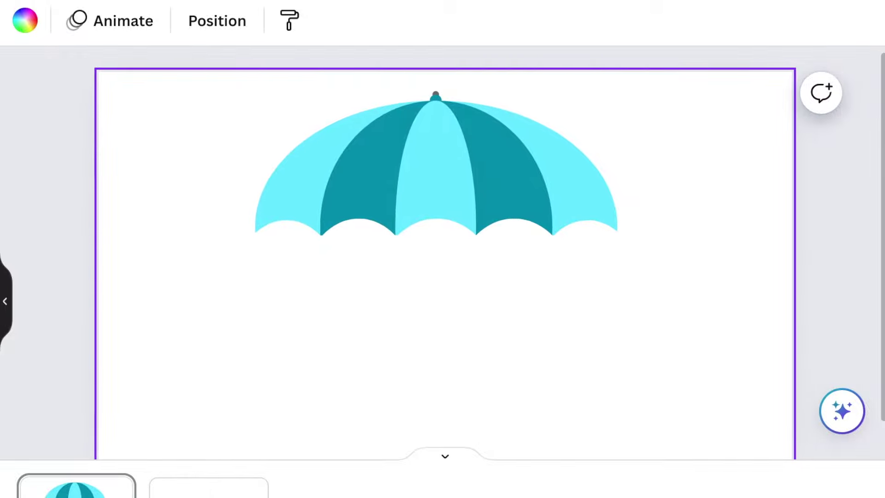
left_click_drag(58, 167, 719, 389)
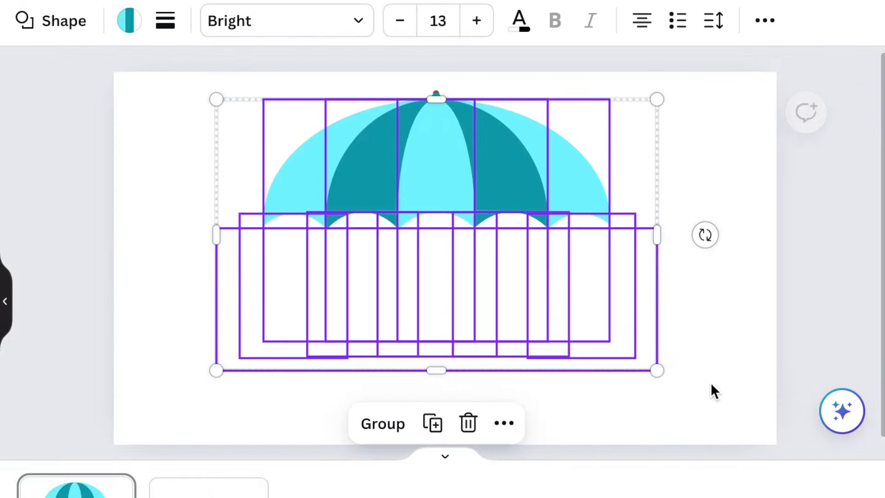
left_click(387, 424)
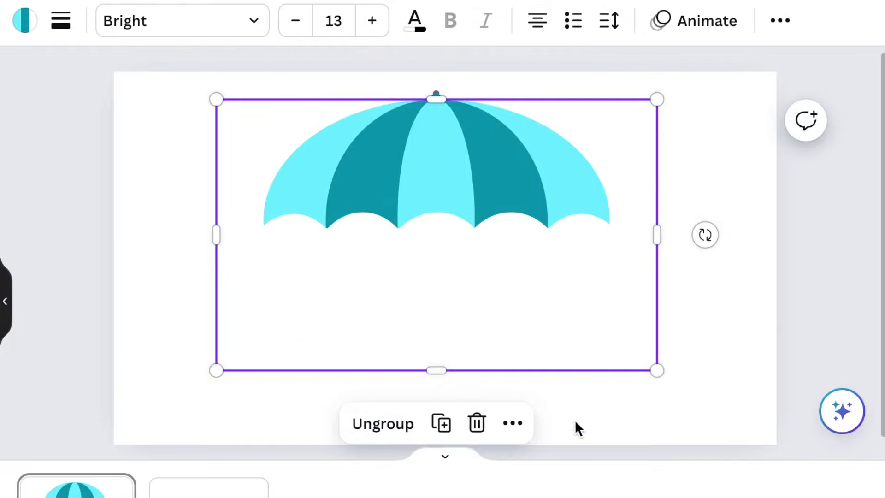
left_click(513, 423)
left_click(581, 454)
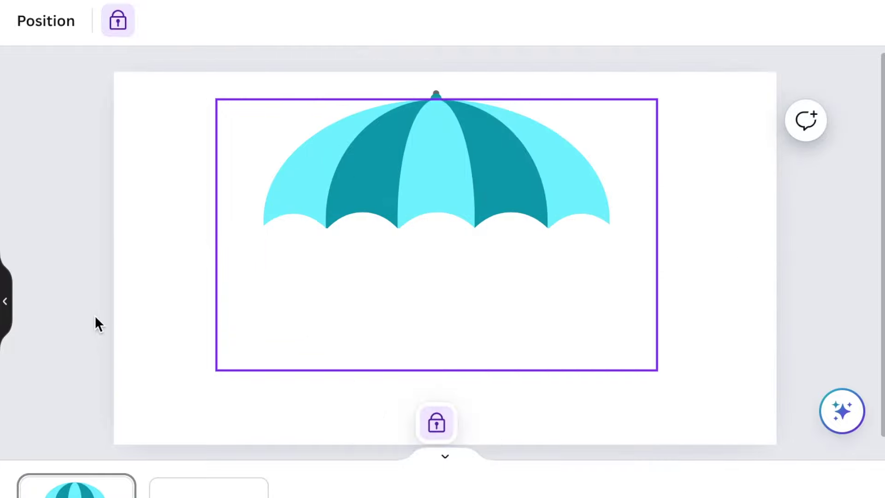
left_click(378, 379)
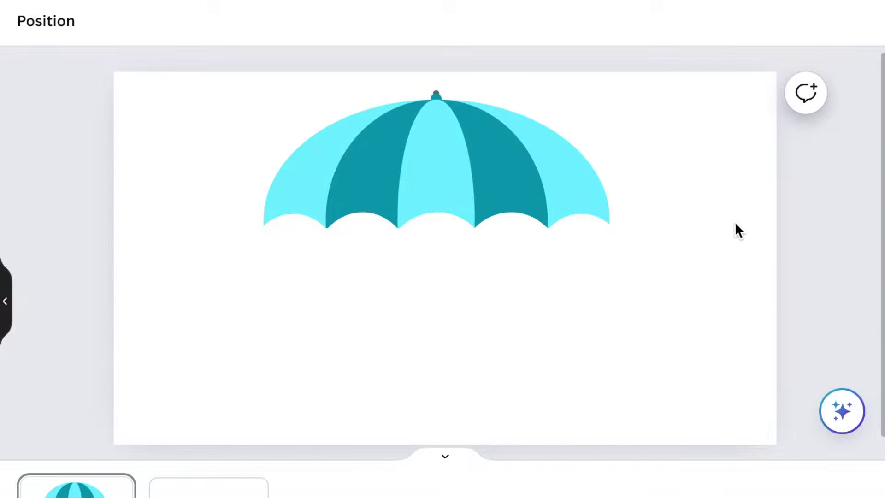
left_click(726, 239)
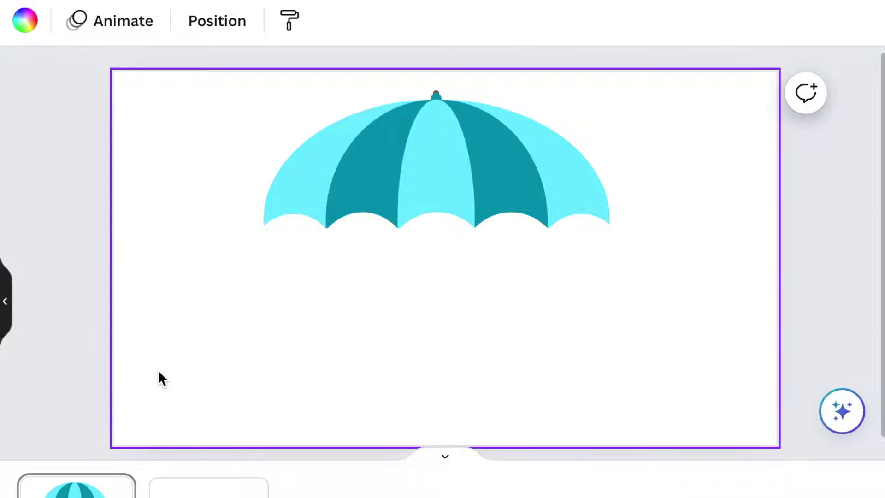
Step: Add a thick line as a vertical handle centred under the canopy's edge
key("l")
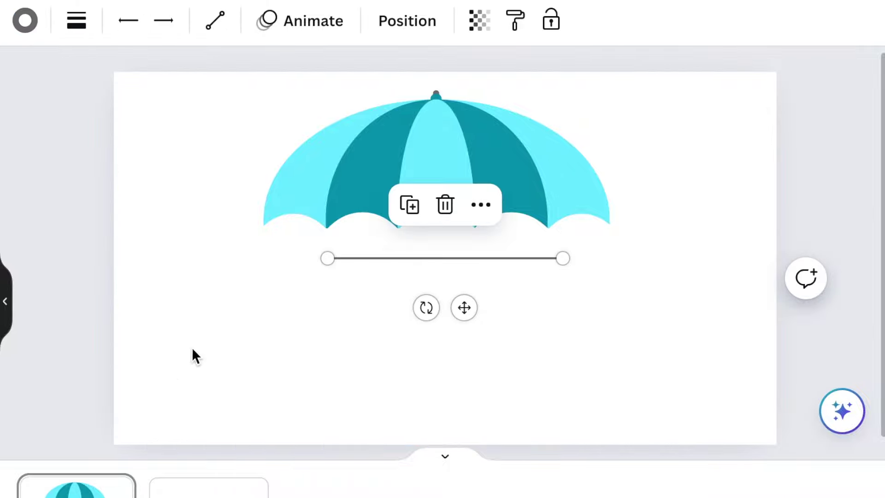
left_click(78, 21)
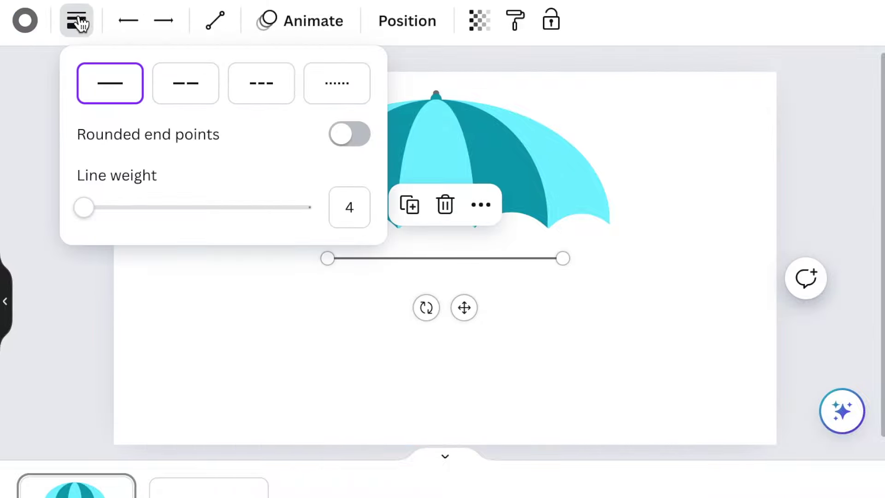
left_click_drag(85, 207, 105, 213)
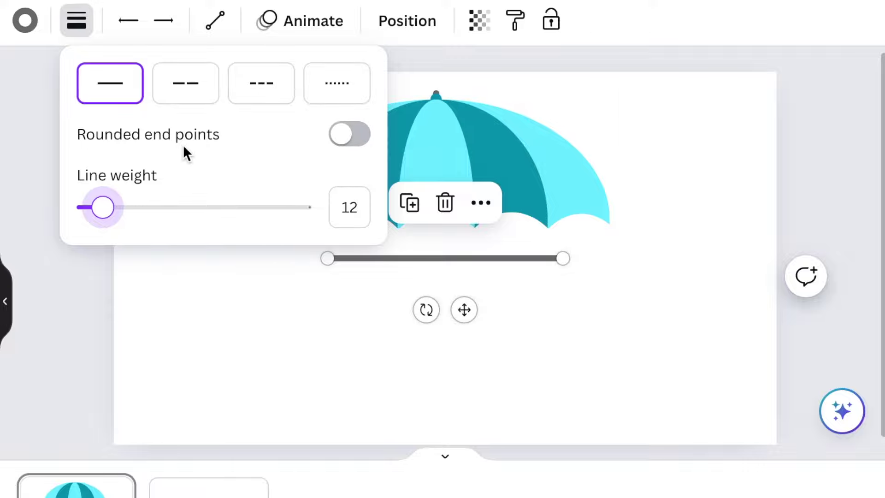
left_click_drag(427, 310, 534, 276)
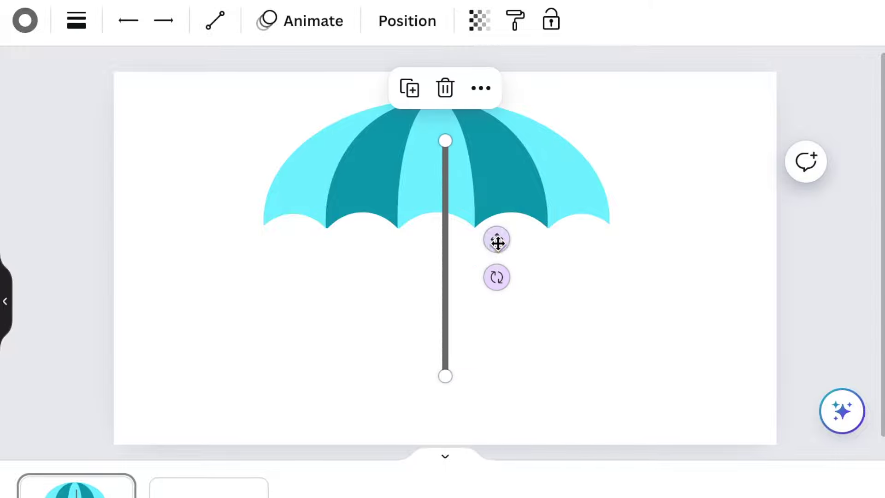
left_click_drag(496, 239, 490, 239)
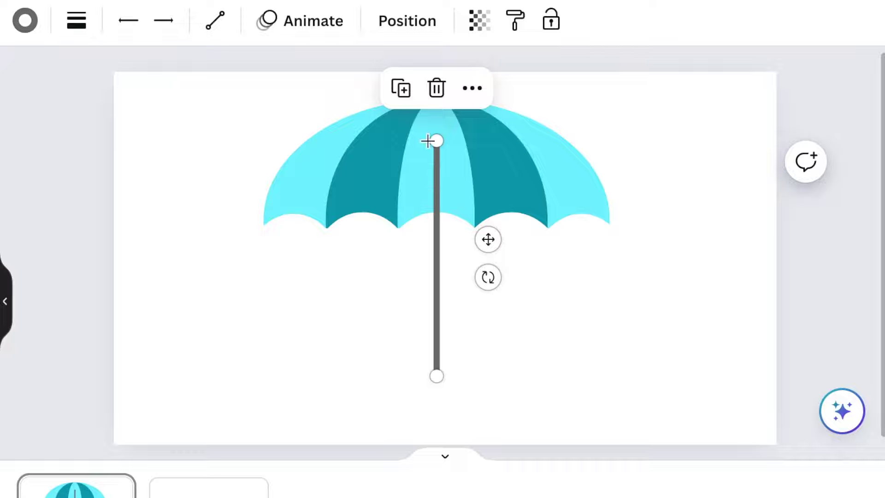
left_click_drag(435, 141, 436, 212)
left_click(701, 306)
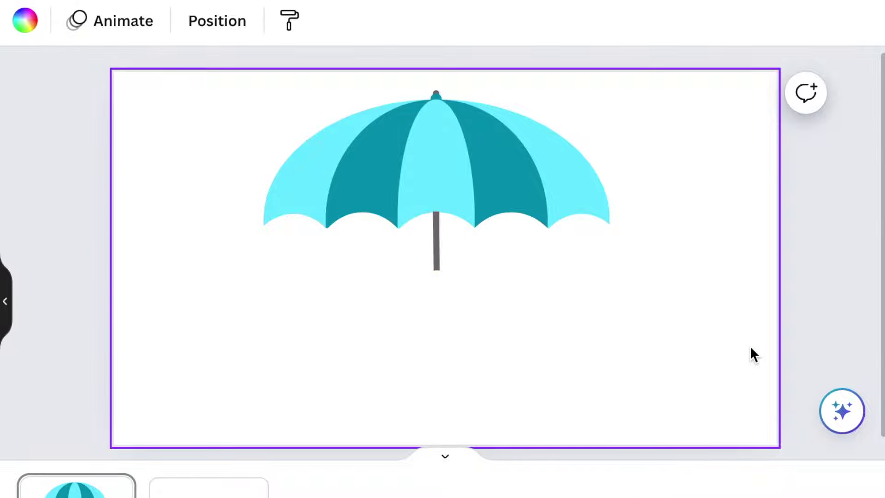
Step: Duplicate the handle line and park the copy near the page's top-right
left_click(436, 249)
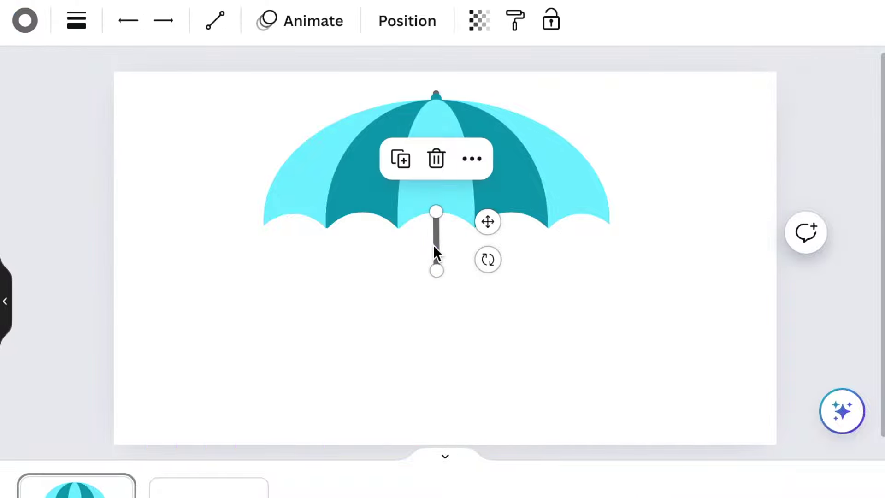
left_click(400, 165)
left_click_drag(496, 229, 786, 122)
left_click(724, 408)
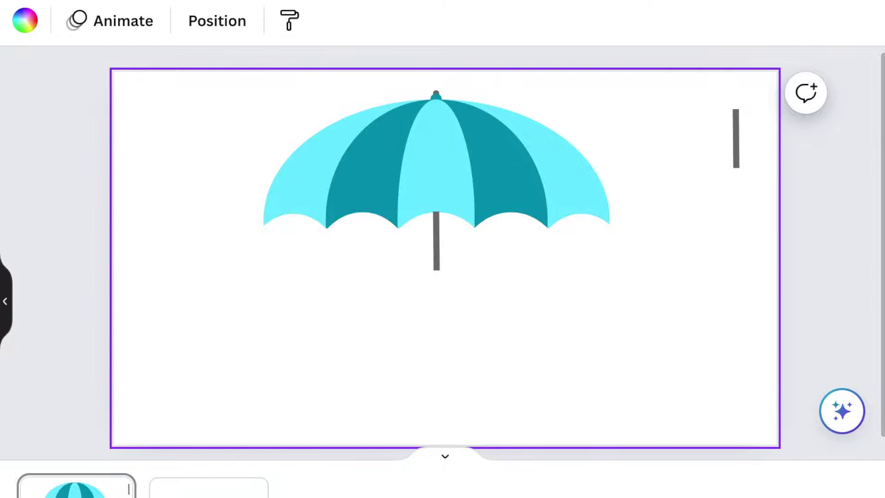
Step: Add a large text box centred under the umbrella and type SHIELD
key("t")
left_click_drag(407, 251, 132, 277)
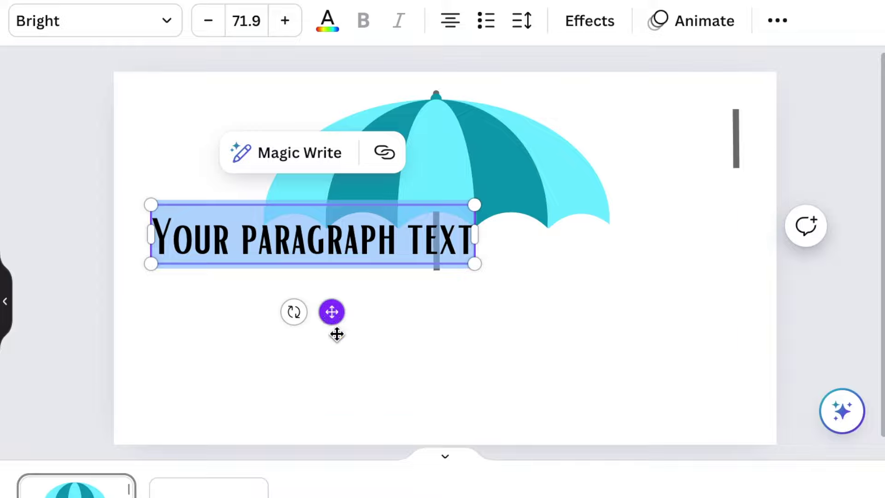
left_click_drag(332, 312, 448, 391)
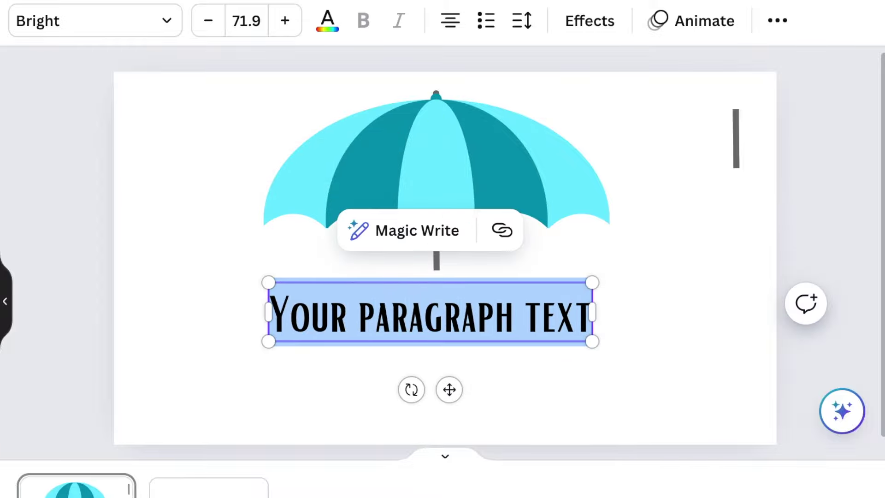
key("Escape")
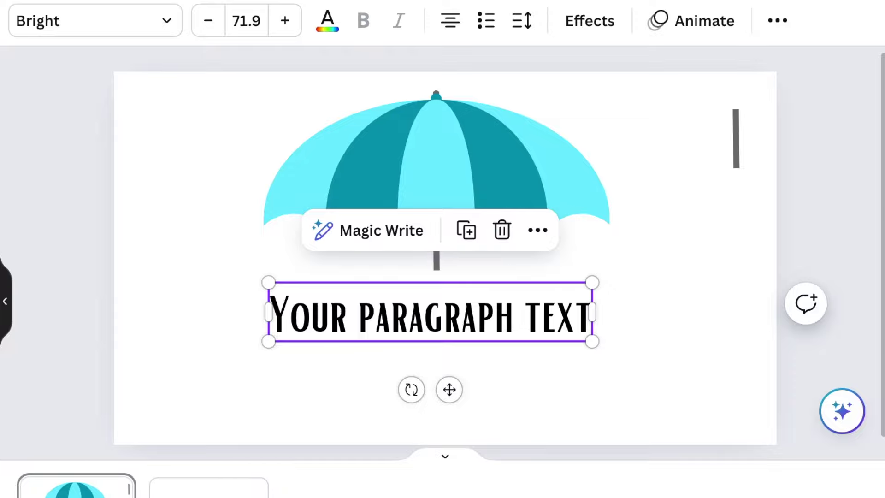
double_click(473, 317)
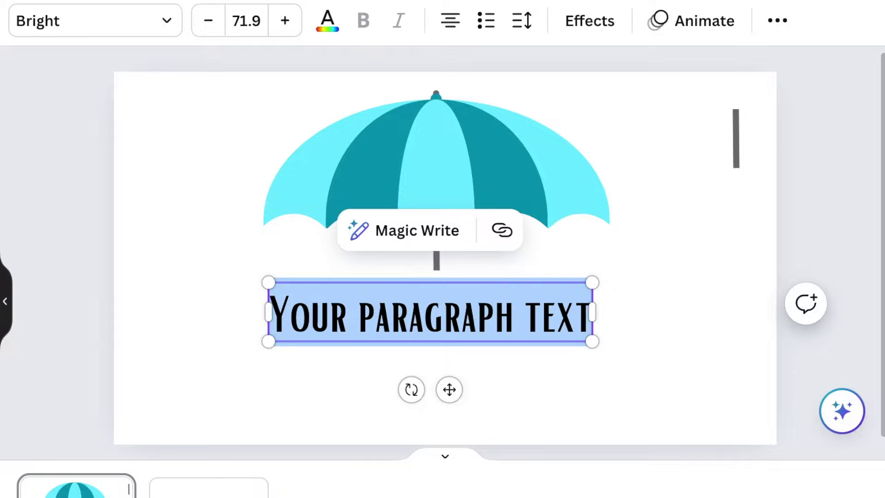
type("SHIELD")
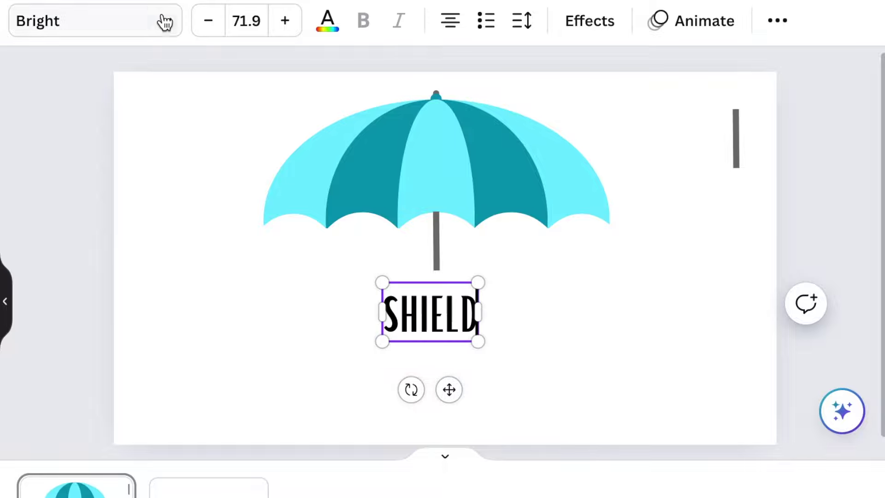
Step: Style SHIELD in Lastica at size 103, bold, with teal text colour
left_click(163, 21)
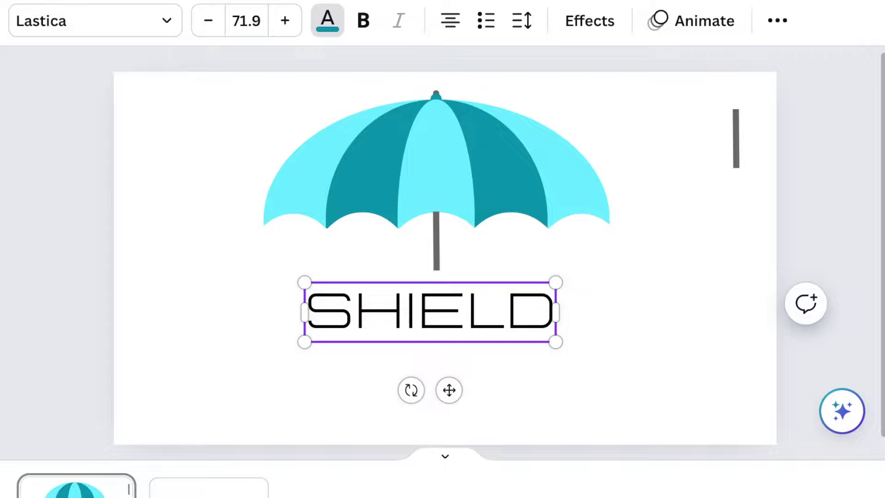
left_click(305, 325)
left_click(328, 322)
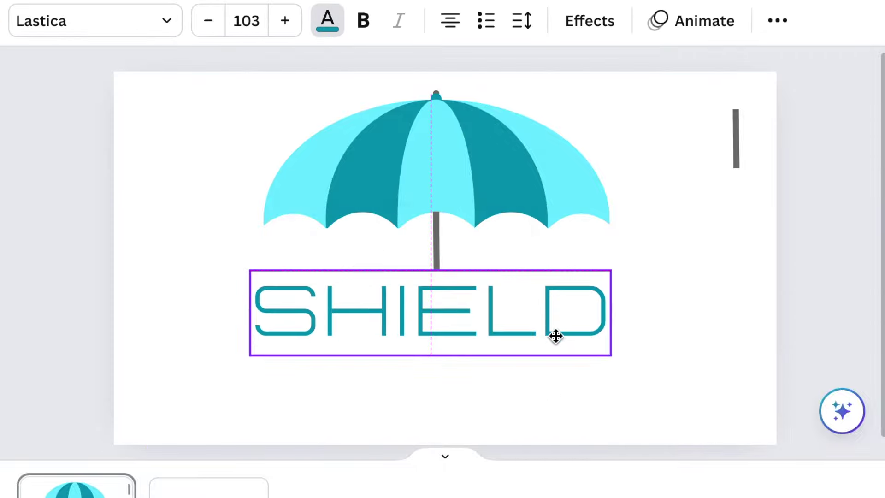
left_click(680, 393)
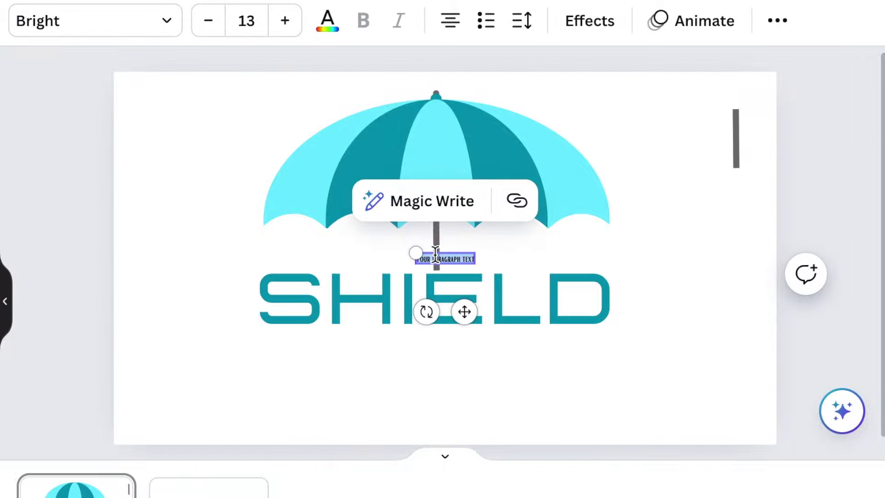
Step: Place a 'FINANCIAL SERVICES' subtitle under SHIELD in dark Public Sans capitals
left_click_drag(464, 312, 460, 401)
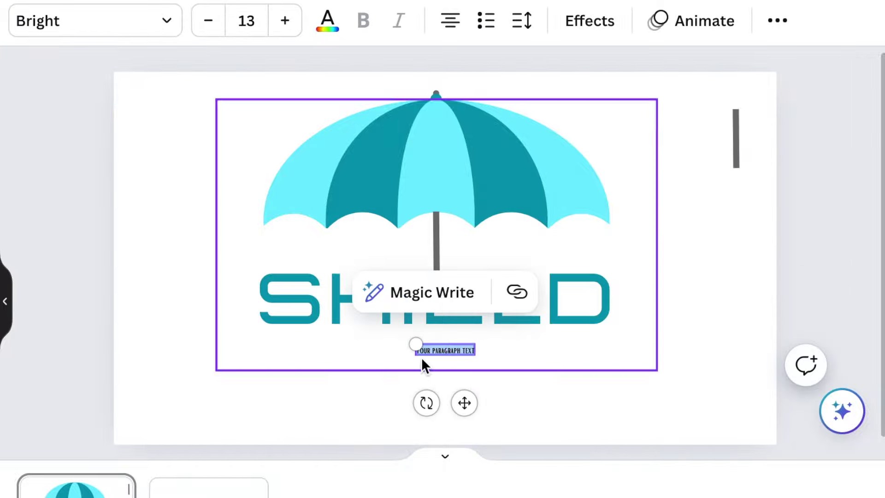
left_click_drag(416, 340, 371, 342)
key("BackSpace")
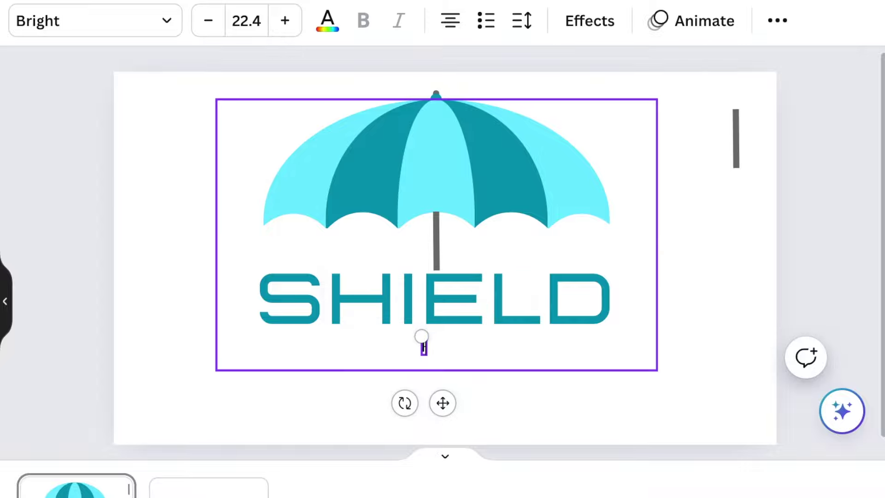
type("FINANCIAL SERVICES")
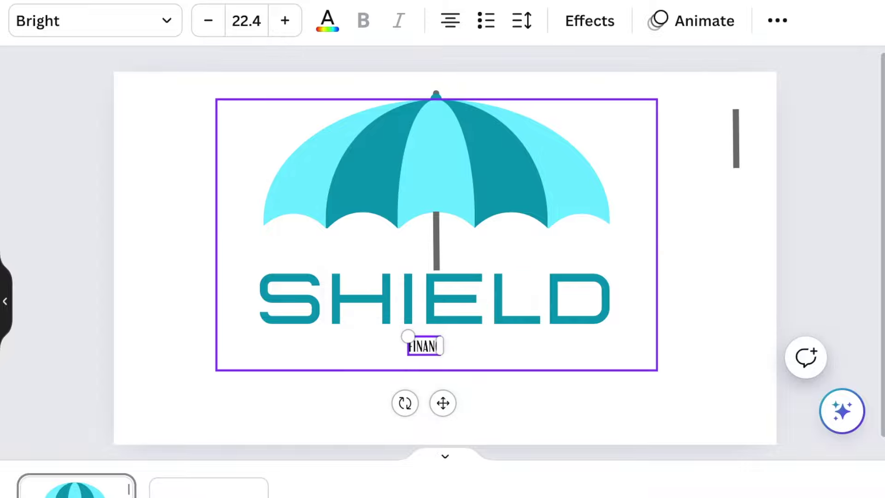
left_click(95, 20)
left_click(328, 21)
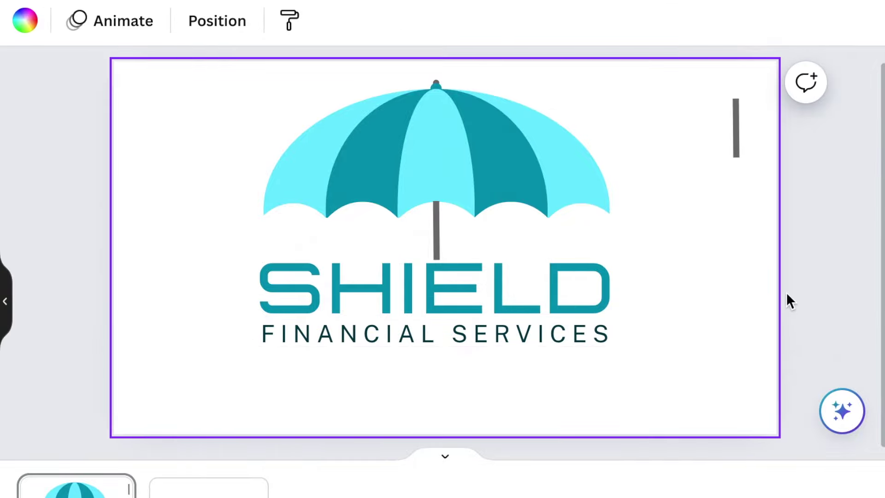
left_click(739, 128)
Step: Shorten the spare grey line to 60 px
left_click_drag(738, 128, 437, 380)
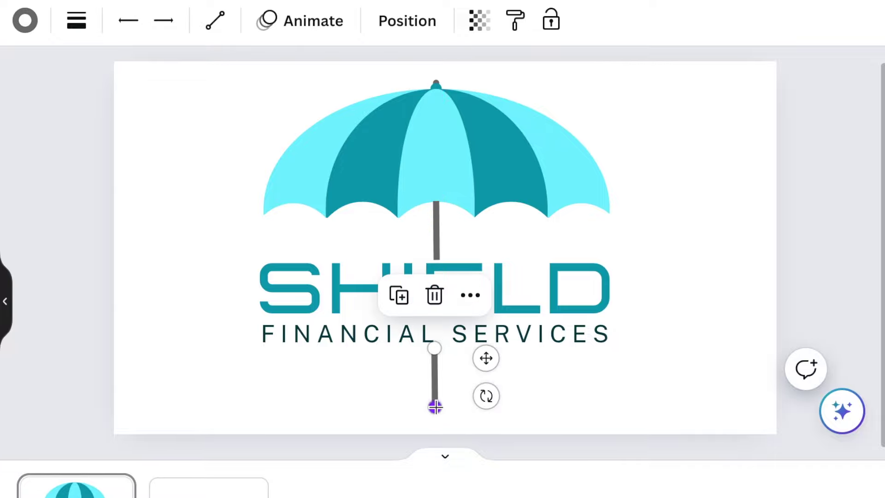
mouse_move(435, 395)
left_mouse_down()
mouse_move(430, 386)
mouse_move(435, 413)
left_mouse_up()
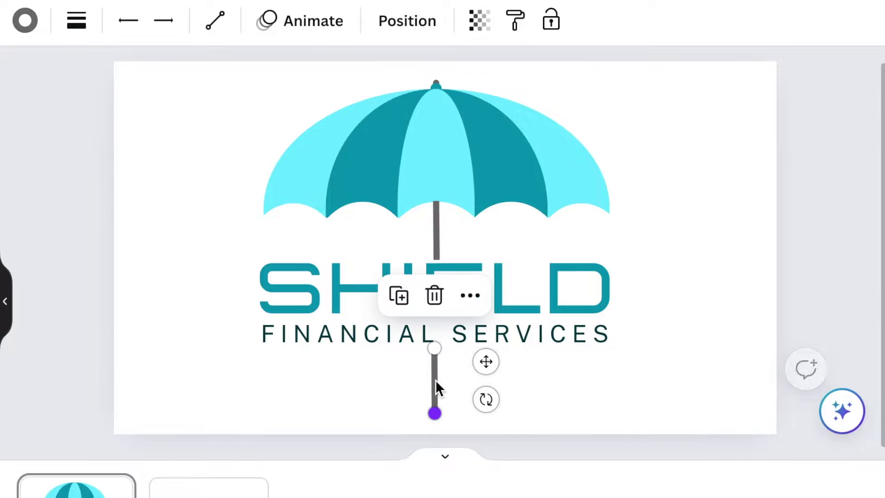
left_click_drag(490, 361, 788, 275)
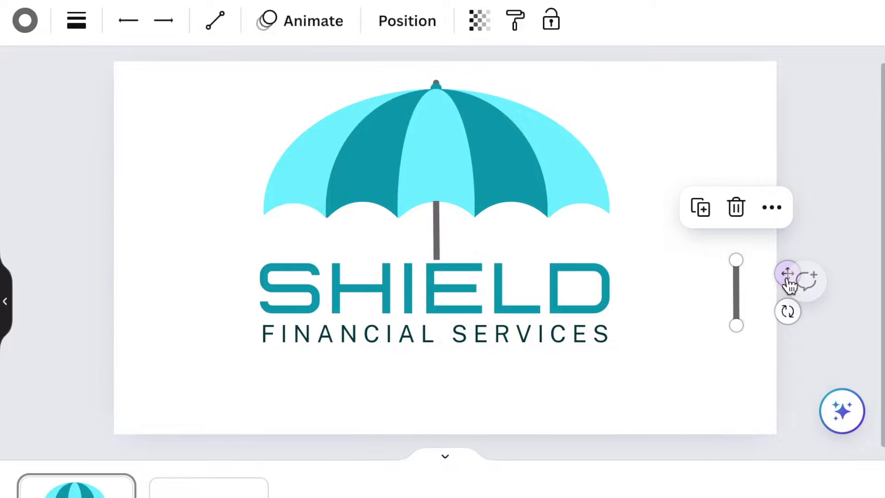
left_click_drag(738, 325, 726, 300)
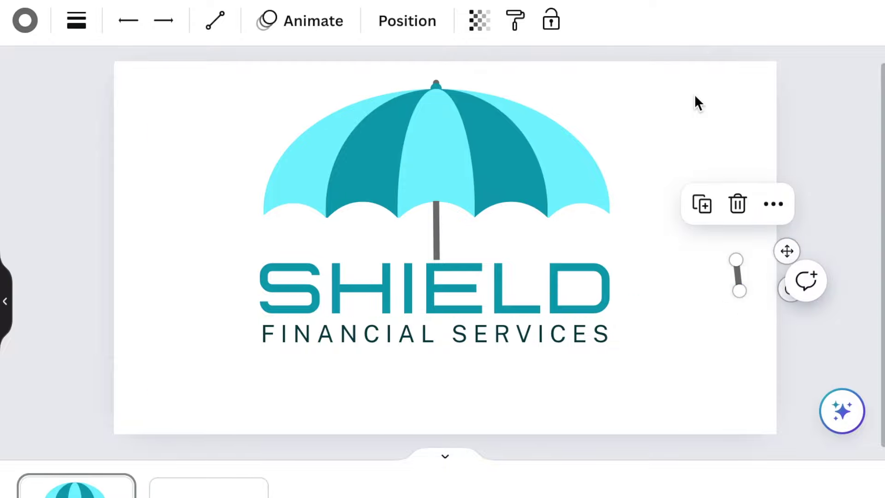
left_click(699, 123)
Step: Position the short grey line beneath FINANCIAL SERVICES, aligned with the umbrella's pole
left_click(735, 275)
left_click_drag(788, 299, 779, 313)
key("super+plus")
scroll(765, 332, "right", 3)
left_click_drag(757, 351, 806, 333)
left_click_drag(777, 300, 376, 411)
scroll(376, 411, "down", 2)
left_click_drag(313, 323, 312, 320)
left_click(376, 368)
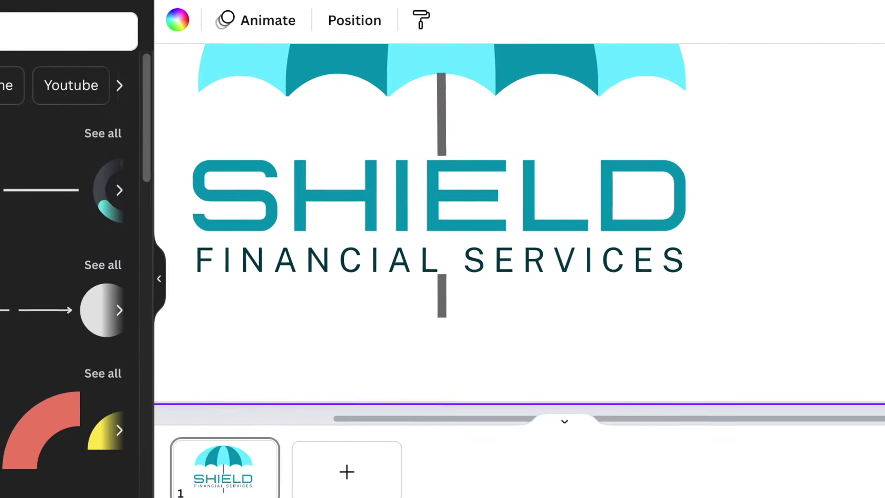
Step: Add the pink Modern Geo Semicircle Line and shrink it to 58×29 below the subtitle
left_click(21, 166)
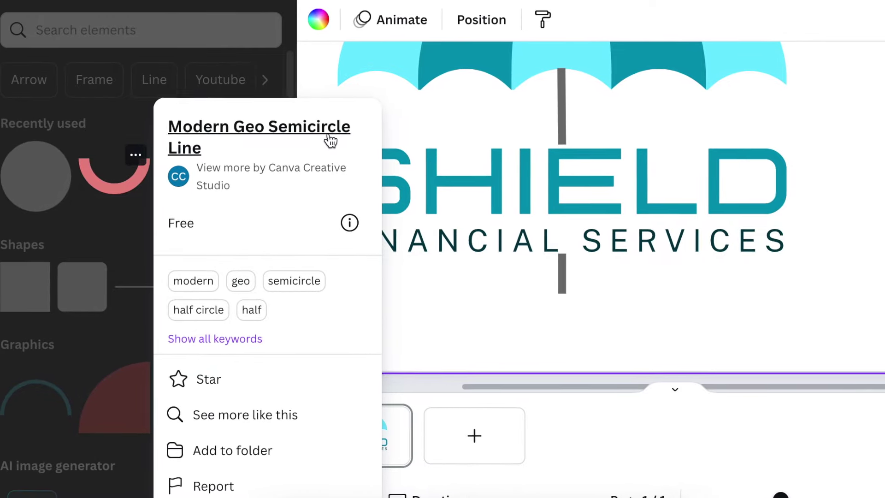
left_click(114, 186)
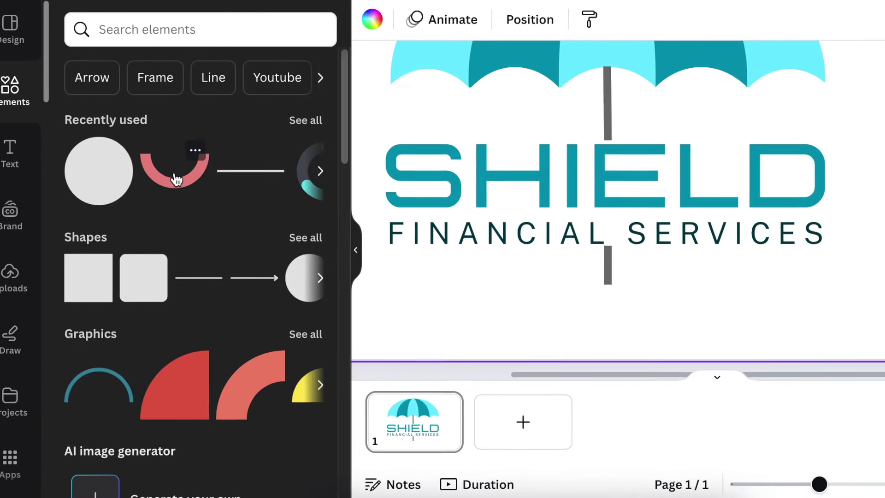
left_click(177, 180)
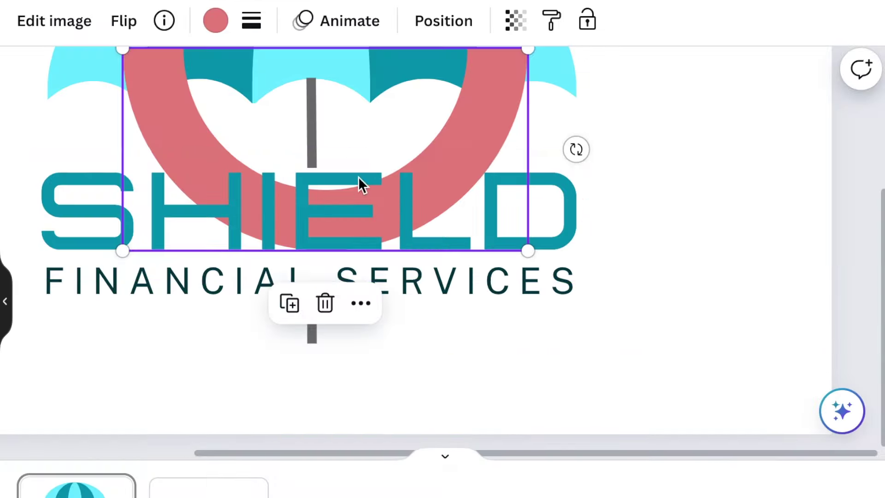
left_click_drag(488, 93, 457, 369)
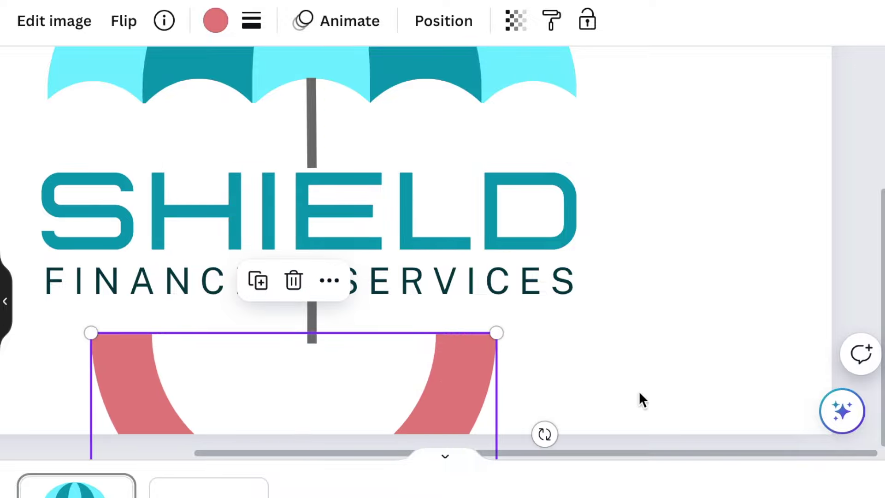
scroll(429, 244, "up", 1)
scroll(429, 245, "down", 6)
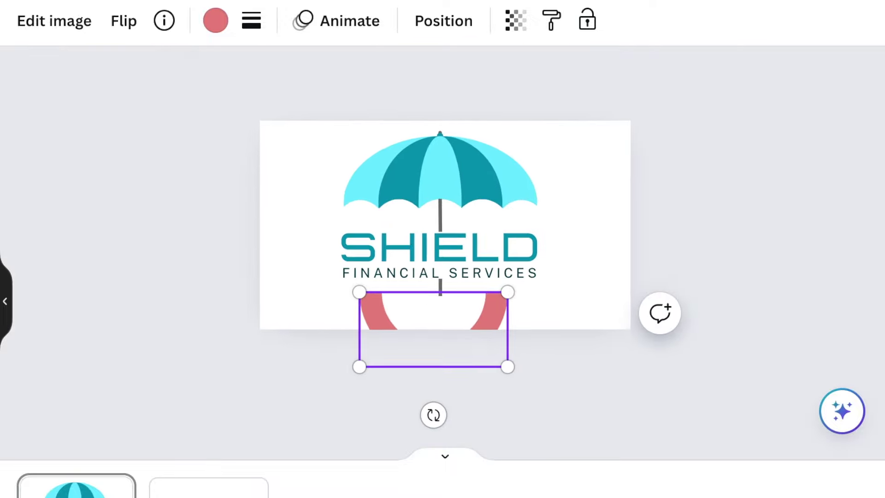
left_click_drag(508, 371, 383, 316)
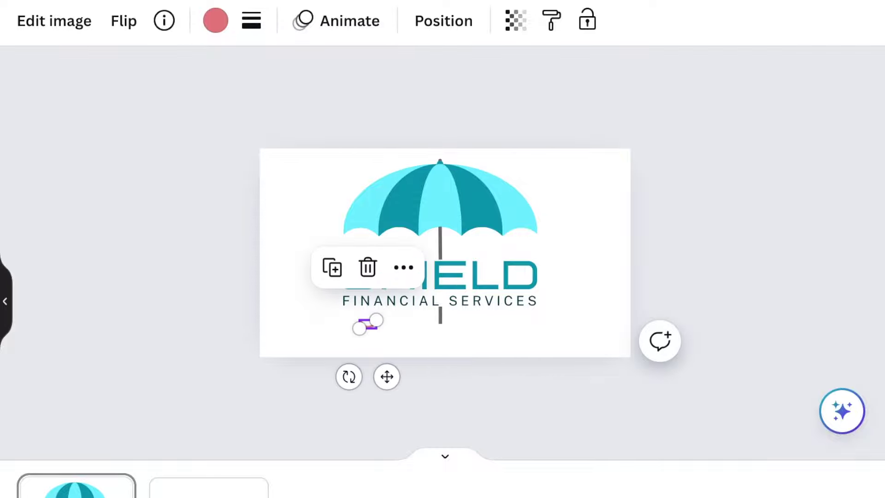
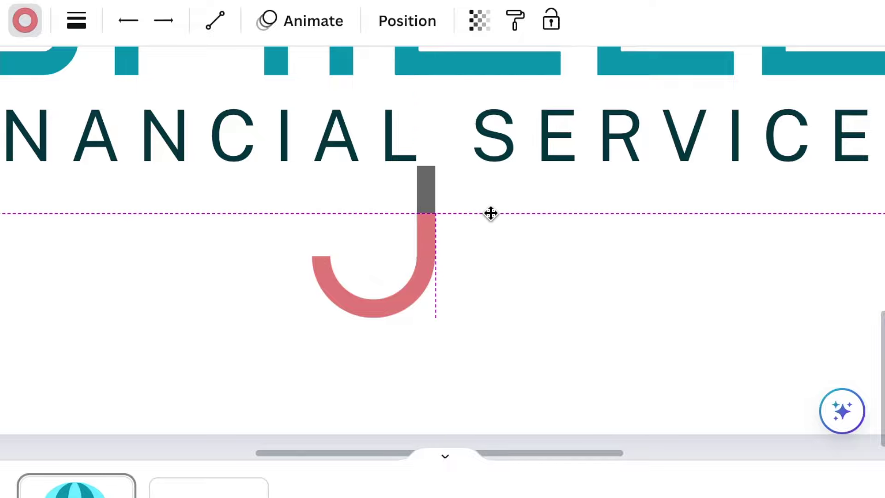
Step: Deselect the placed grey stem so the finished umbrella and pink hook show clearly
left_click(489, 347)
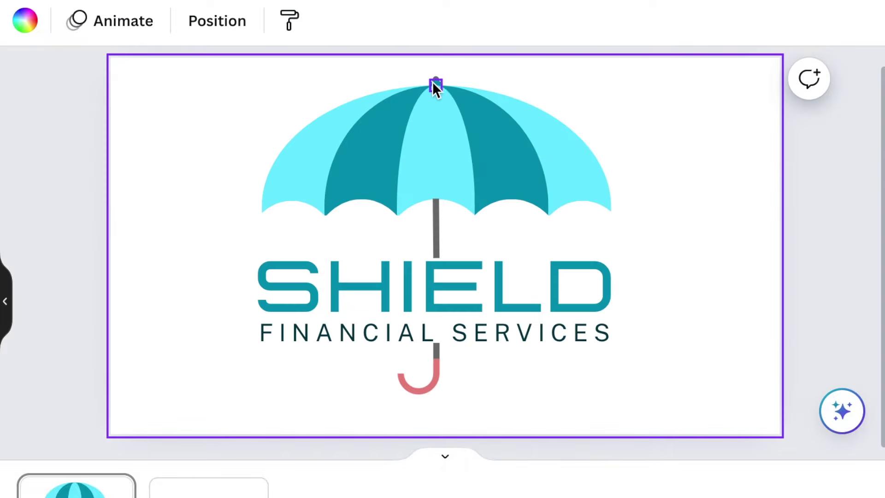
Step: Duplicate the umbrella's top knob piece and move the copy to the hook's left end
left_click(436, 75)
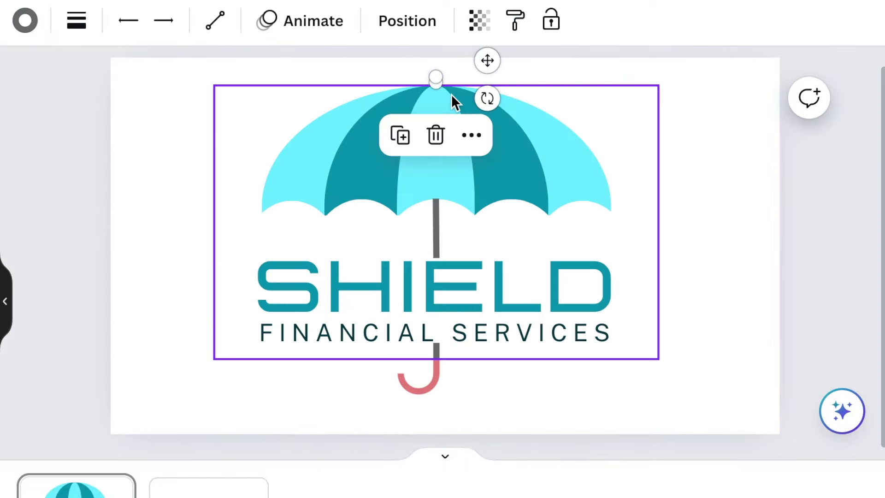
left_click(399, 136)
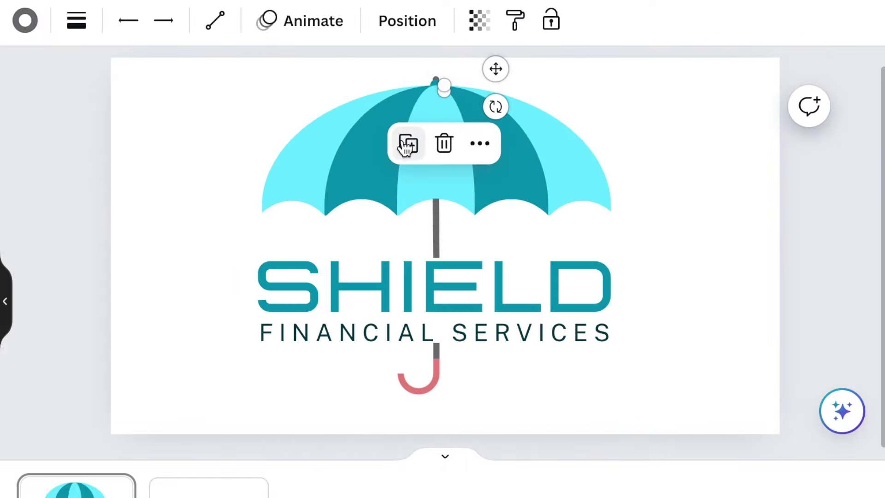
left_click_drag(495, 68, 452, 352)
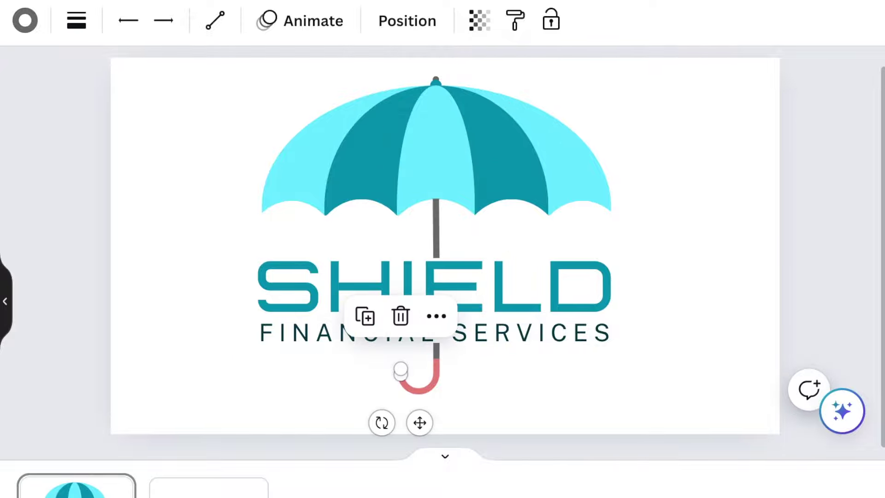
scroll(467, 380, "up", 2)
scroll(445, 253, "up", 4)
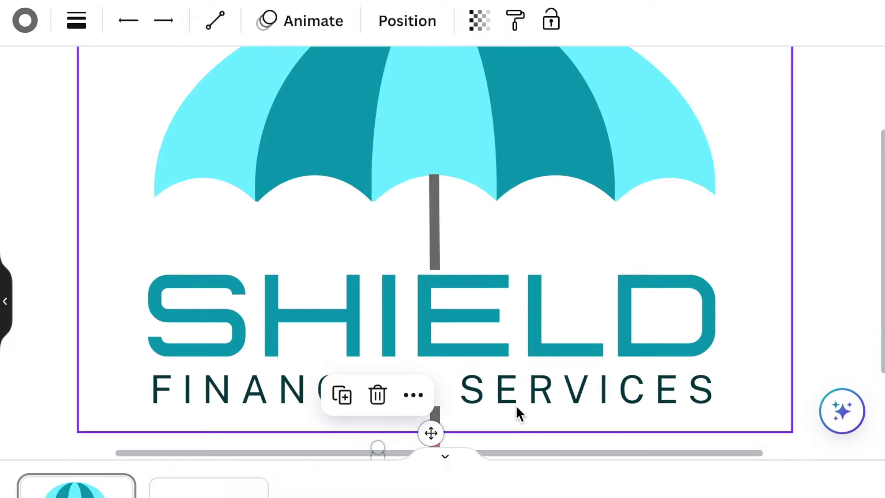
scroll(529, 376, "down", 3)
left_click(524, 386)
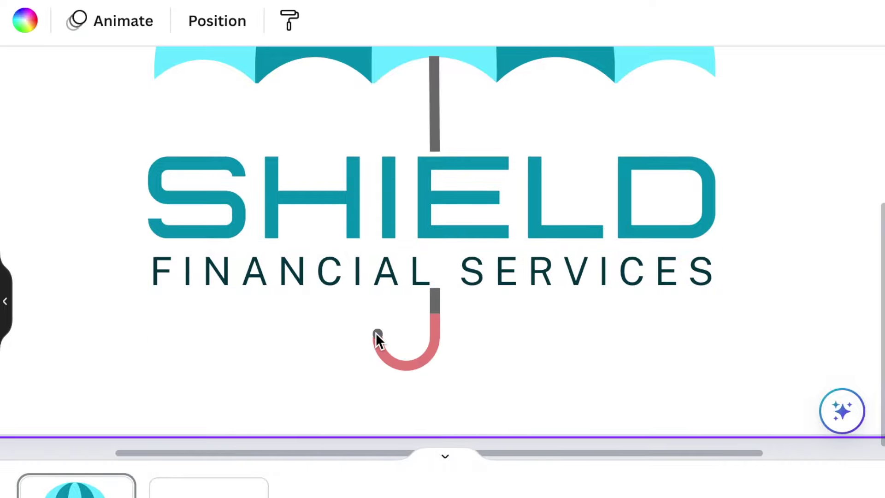
Step: Recolour the copied hook-tip piece pink so the handle reads as one pink J
left_click(377, 334)
key("ctrl+equal")
key("ctrl+equal")
key("ctrl+equal")
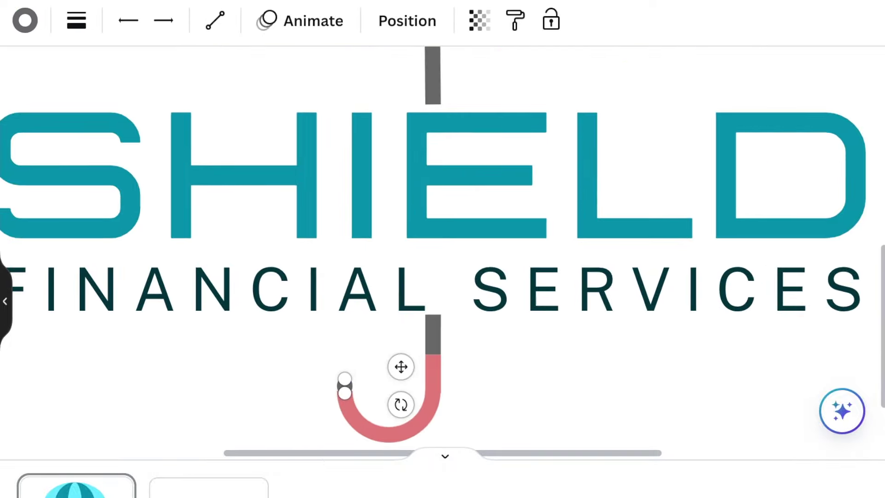
scroll(544, 440, "down", 3)
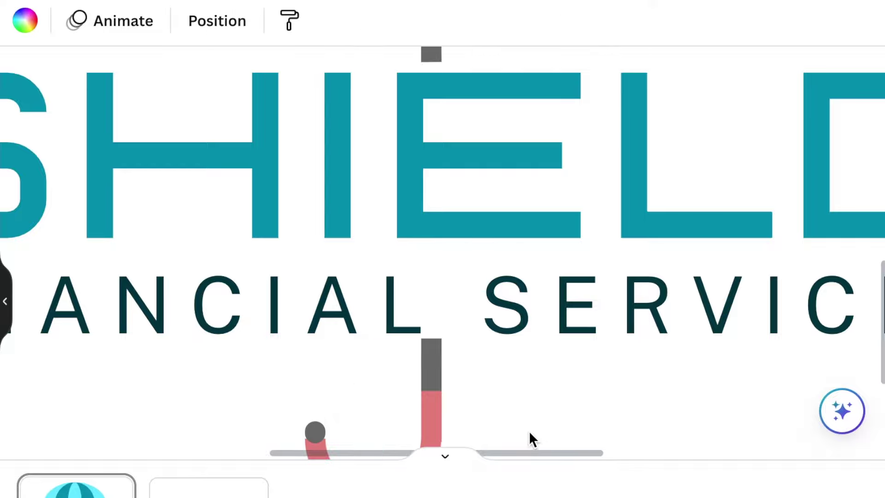
left_click(23, 27)
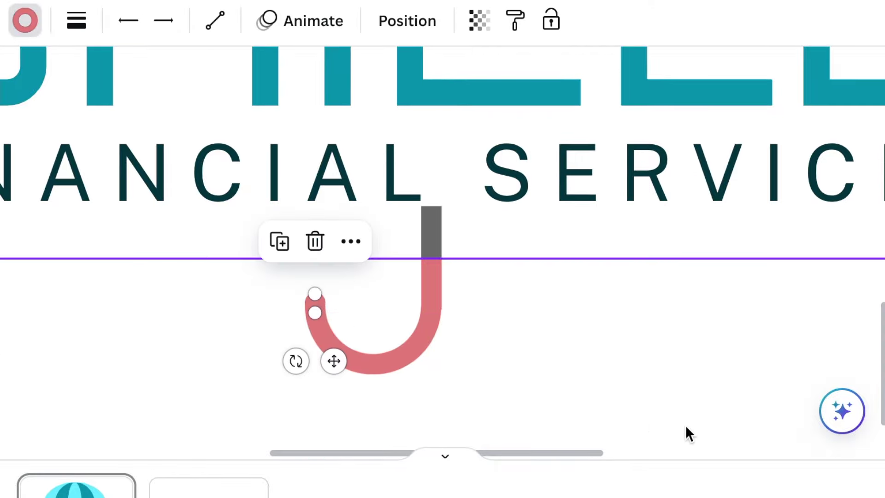
left_click(664, 420)
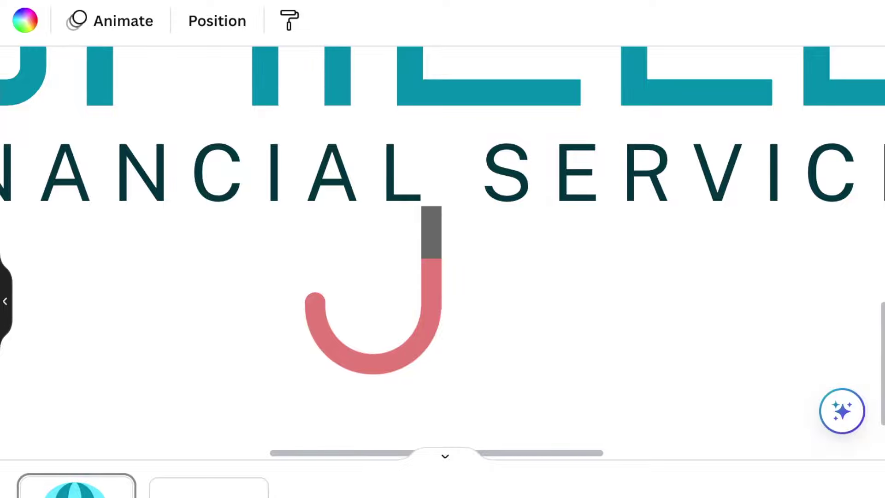
scroll(445, 258, "down", 10)
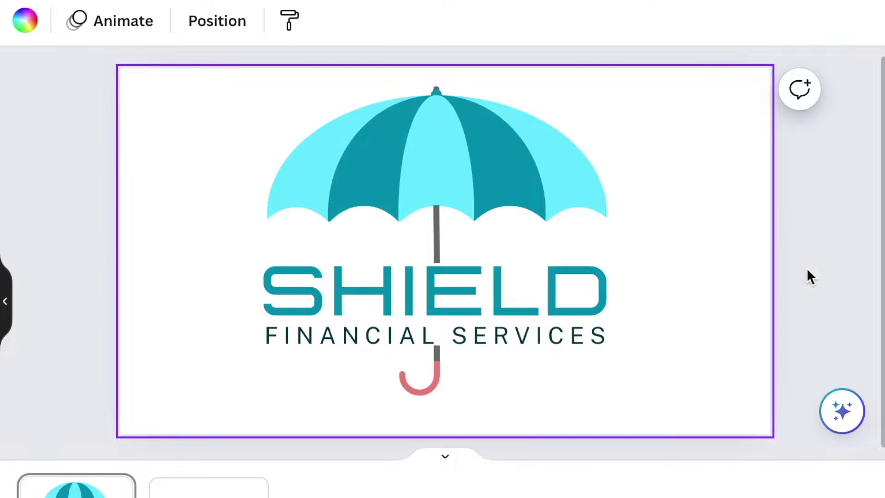
Step: Download the logo as a PNG with Transparent background ticked
left_click(832, 1)
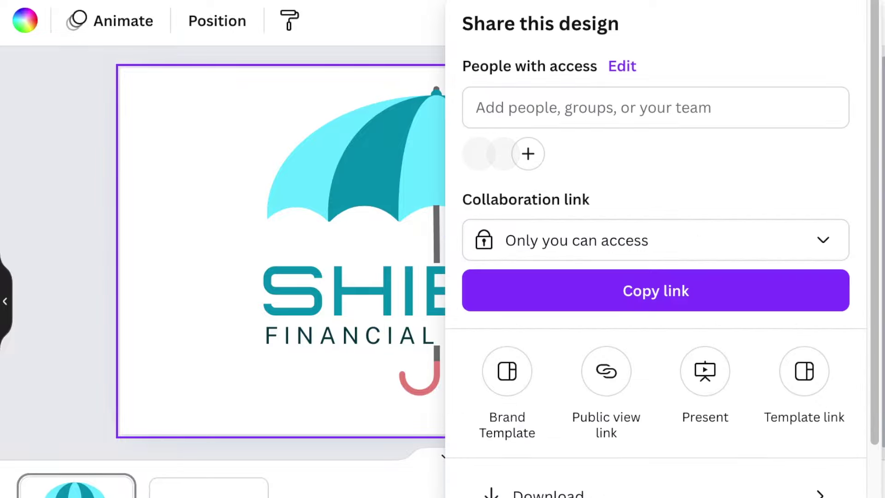
scroll(647, 465, "down", 2)
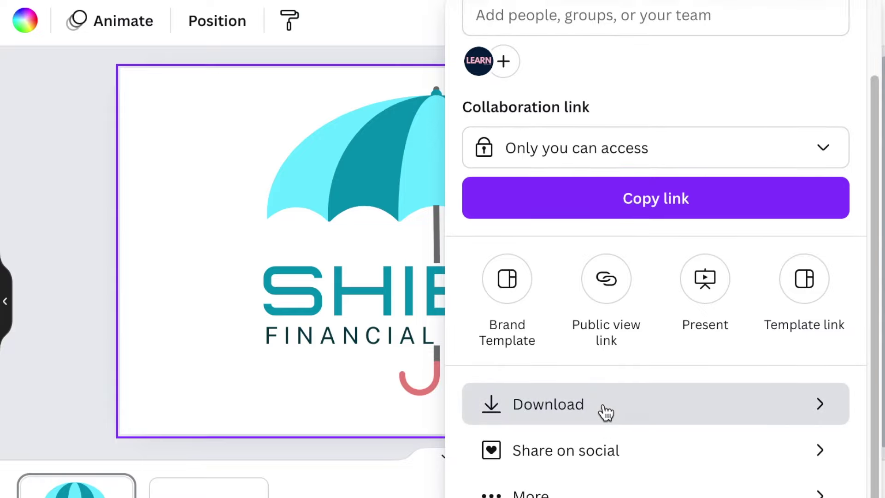
left_click(604, 411)
left_click(567, 262)
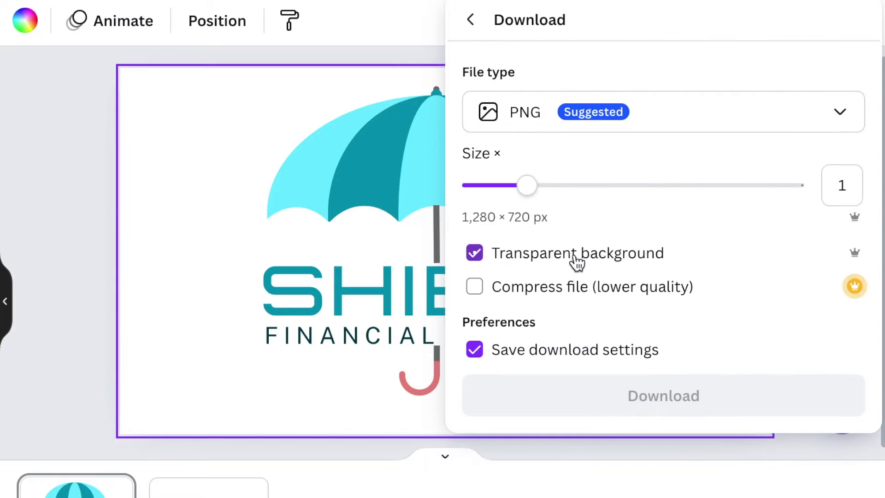
left_click(714, 406)
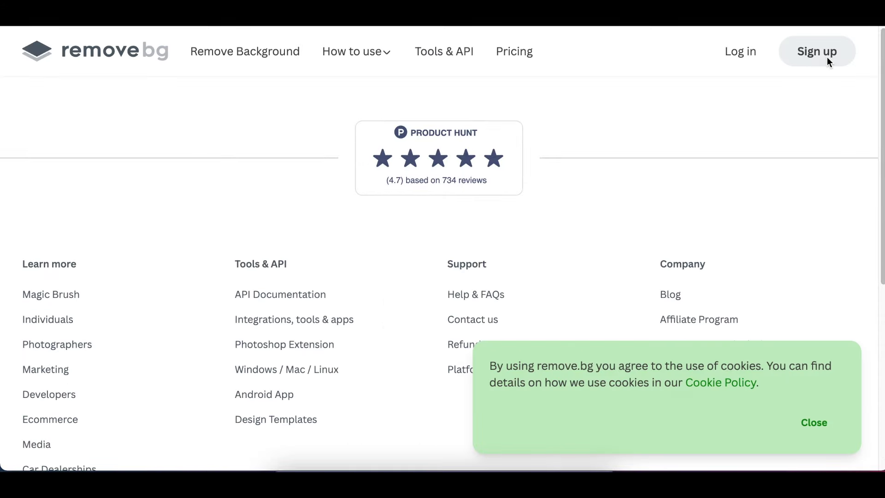
Step: Drop Business Logo.png onto remove.bg and download Business_Logo-removebg-preview.png
left_click_drag(593, 70, 531, 267)
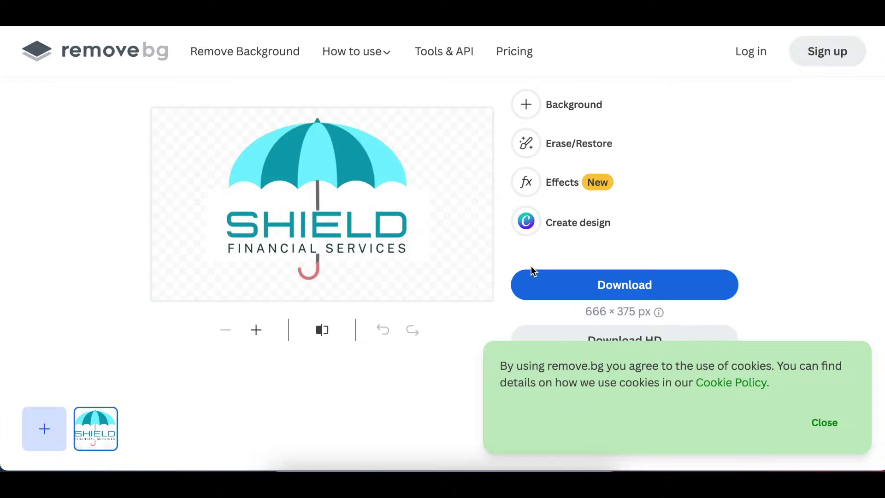
left_click(630, 278)
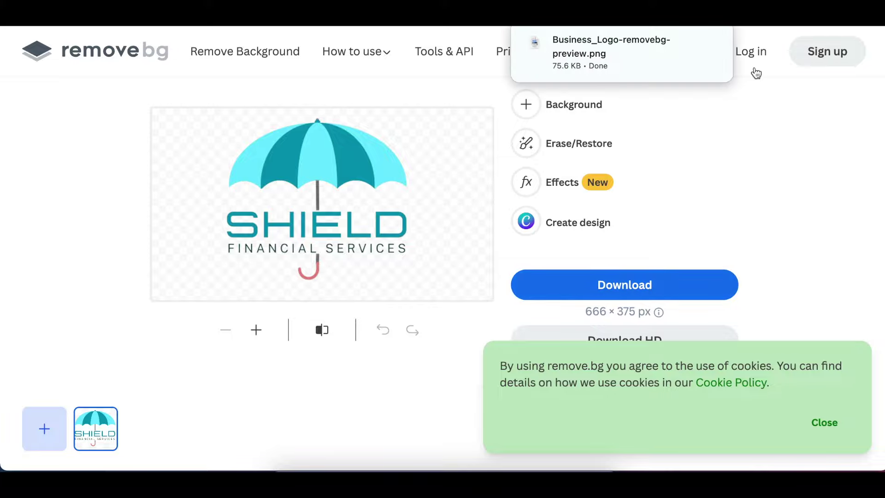
key("super+t")
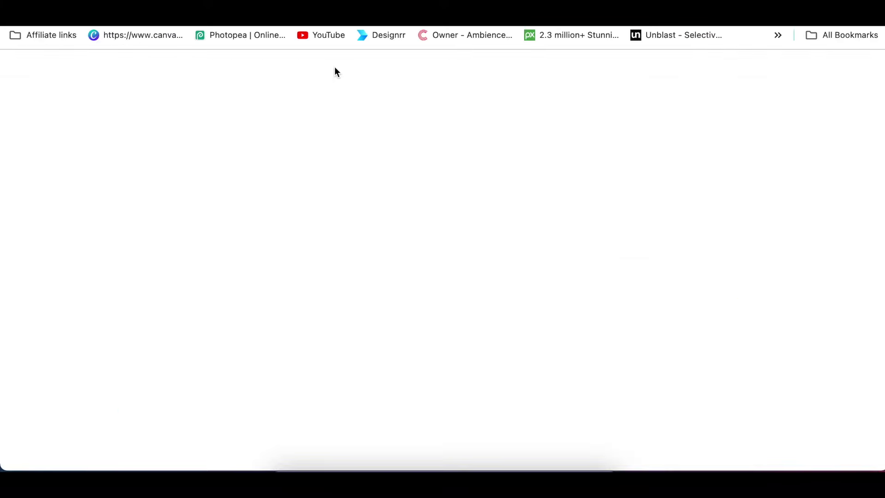
Step: Load the Logo Mockup on Office Glass template from Photopea's Templates gallery
left_click(245, 35)
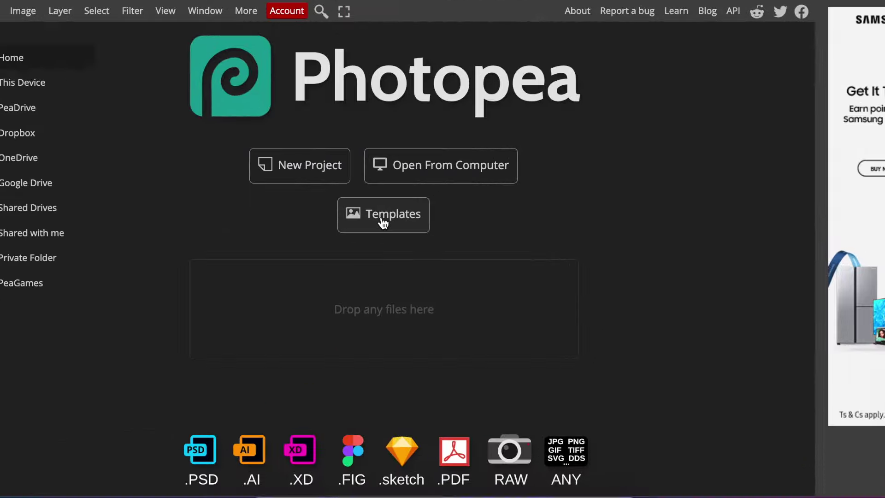
left_click(381, 221)
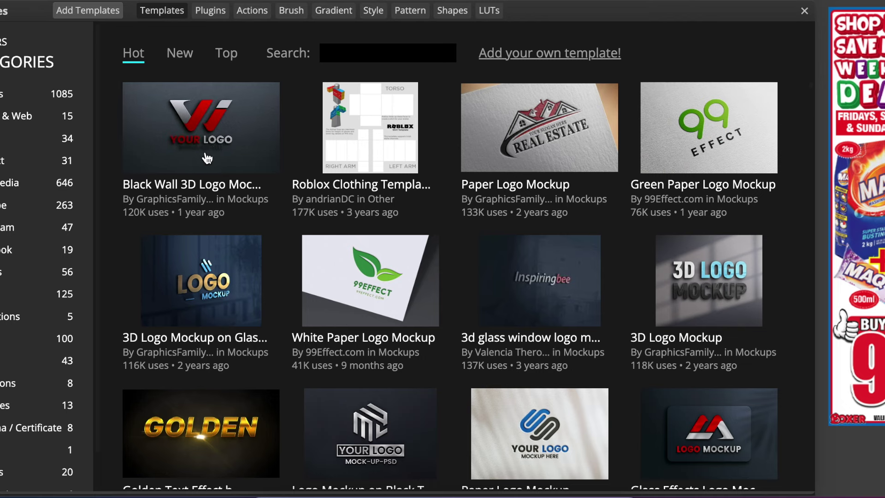
scroll(208, 277, "down", 5)
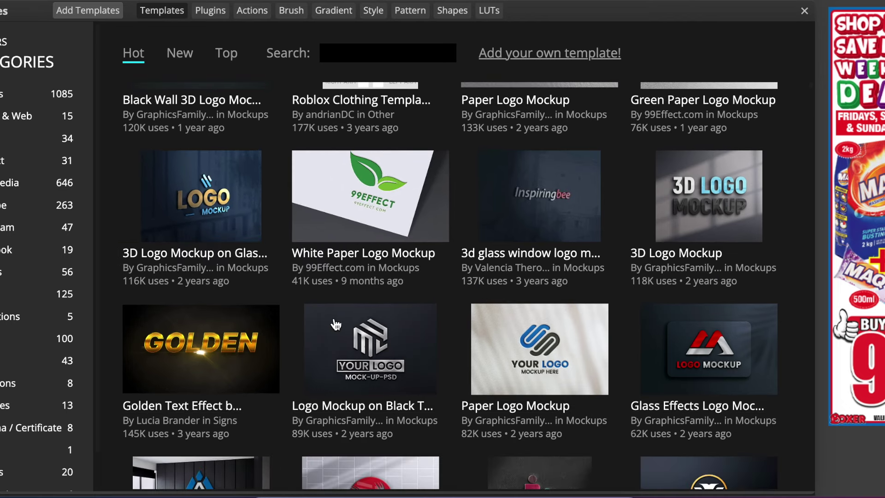
scroll(609, 369, "down", 7)
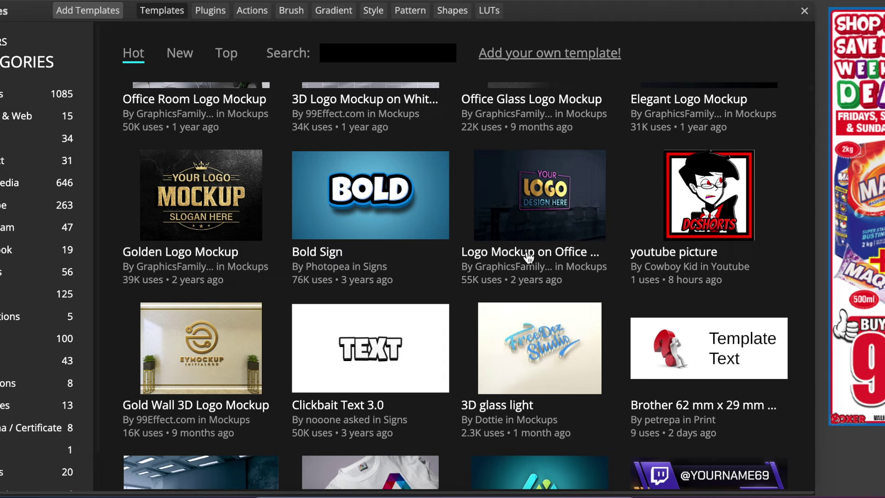
left_click(528, 257)
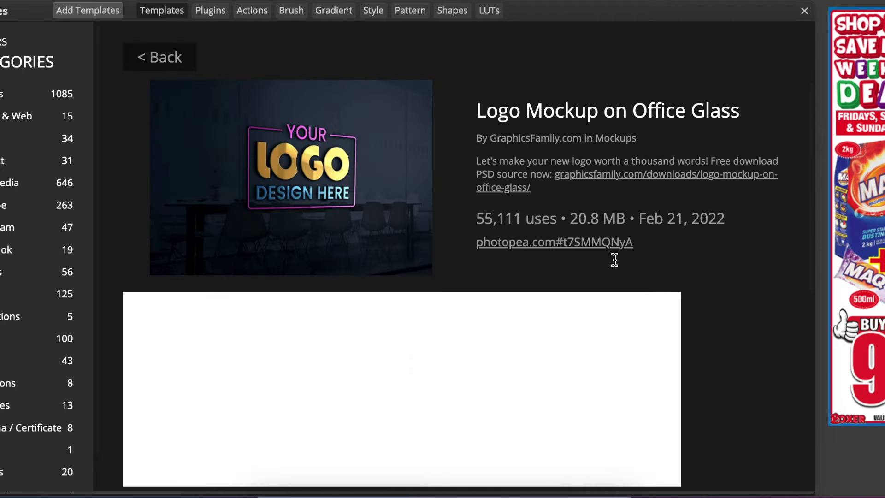
left_click(534, 243)
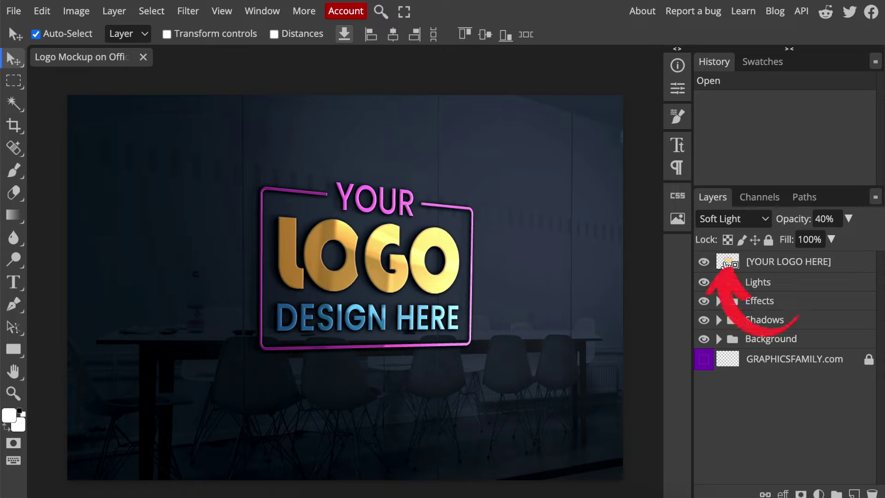
Step: Open the [YOUR LOGO HERE] smart object and hide its Group 3 copy sample artwork
double_click(727, 262)
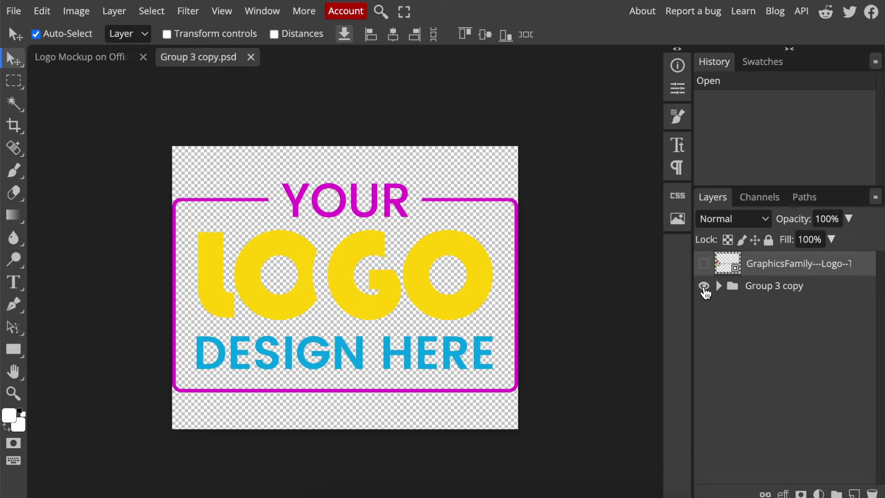
left_click(704, 287)
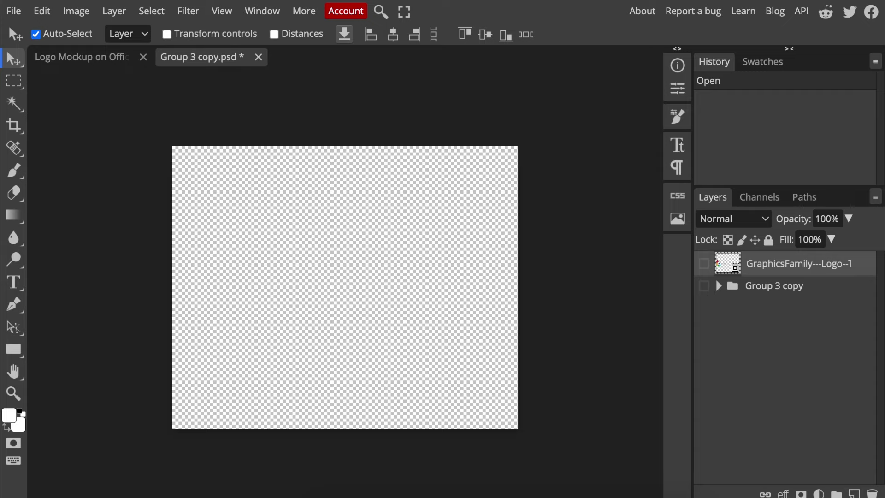
Step: Place Business_Logo-removebg-preview.png, scale it to 221.54% to fill the canvas, and save
left_click(828, 0)
left_click_drag(714, 110, 291, 328)
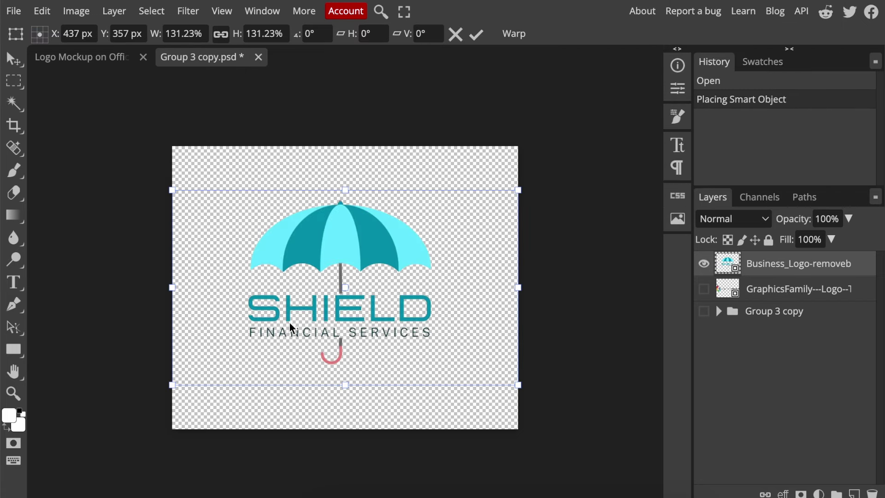
left_click_drag(172, 189, 98, 160)
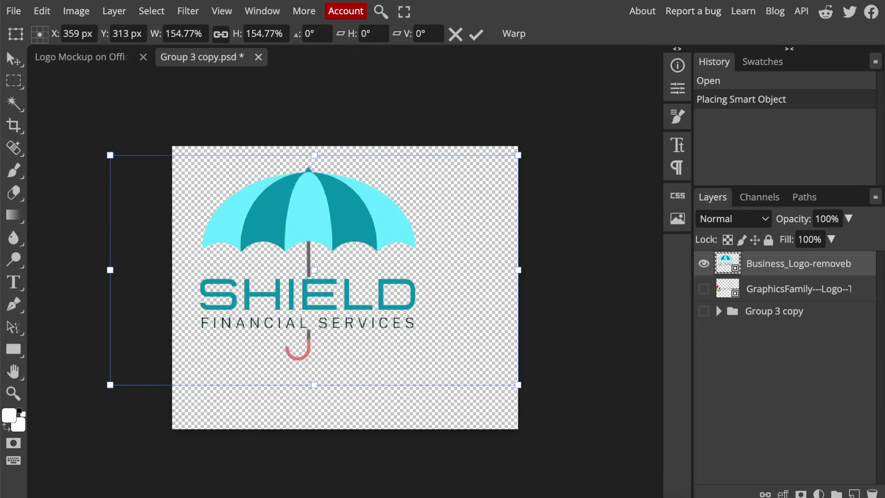
left_click_drag(518, 386, 622, 462)
left_click_drag(112, 155, 60, 137)
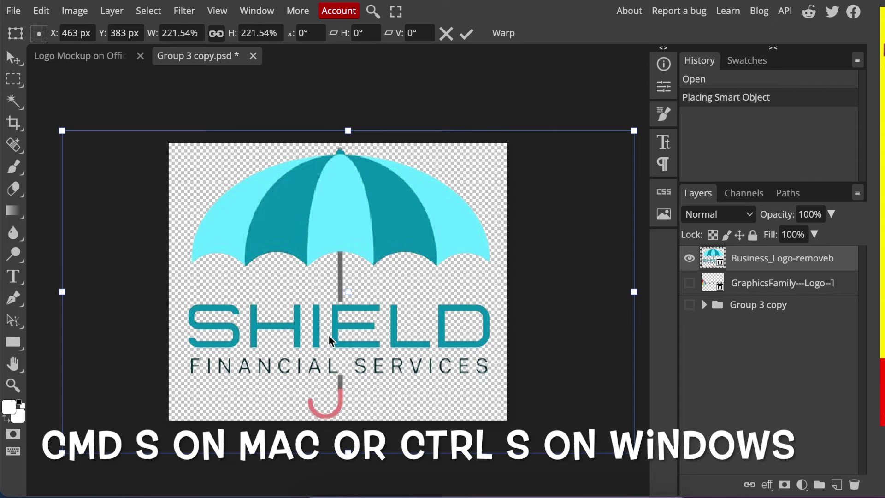
key("ctrl+s")
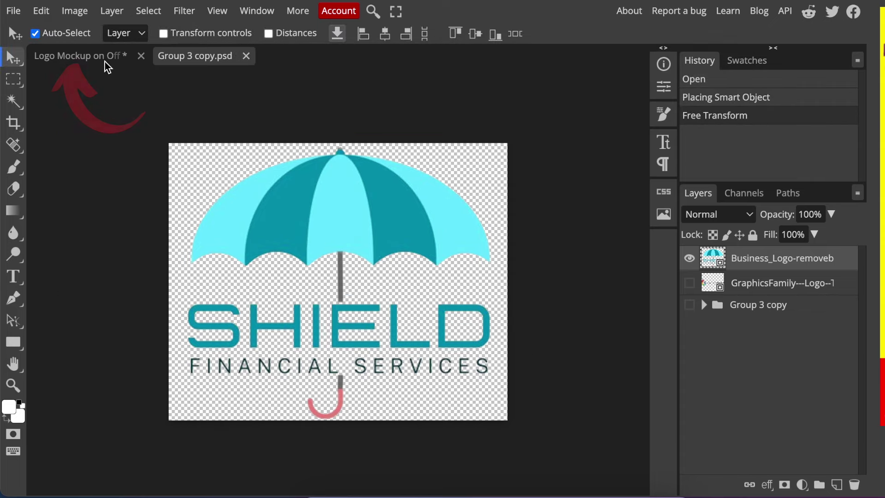
Step: Export the Logo Mockup on Office Glass document as a 1404 × 973 PNG
left_click(93, 57)
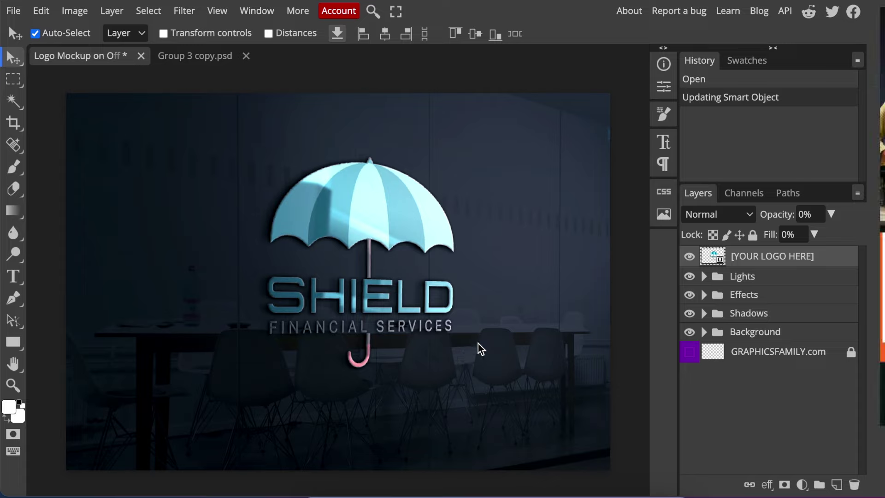
left_click(13, 11)
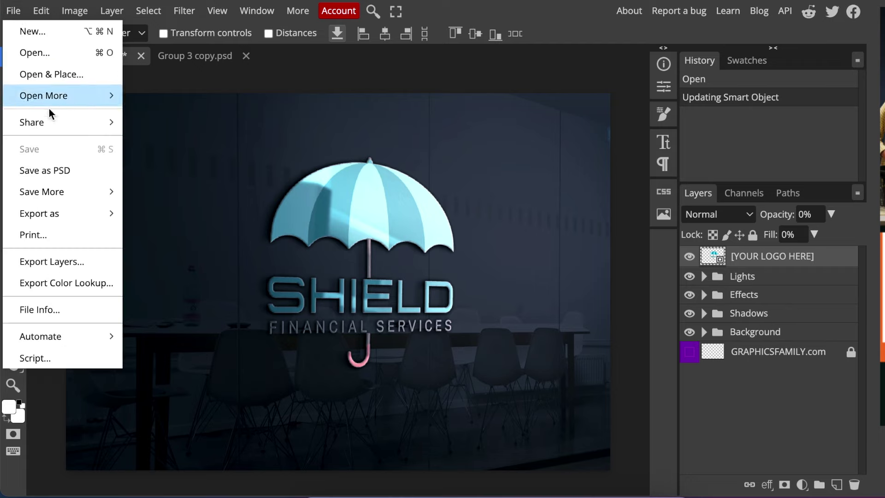
mouse_move(80, 215)
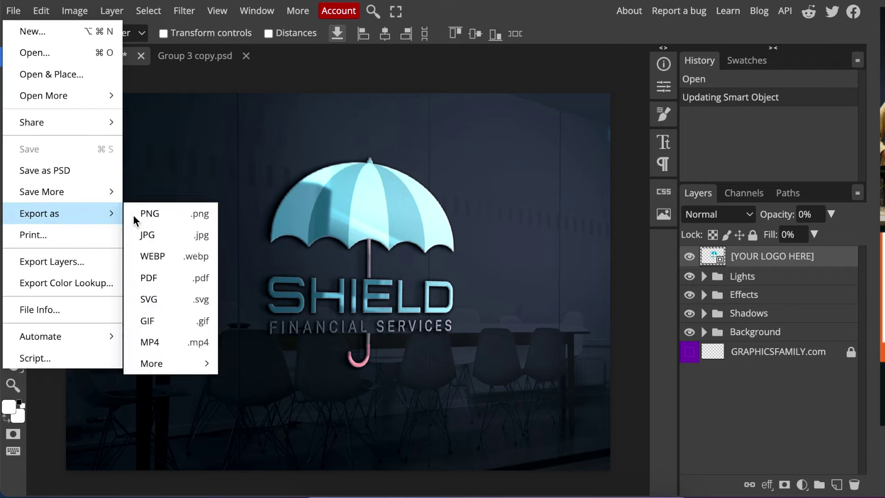
left_click(176, 217)
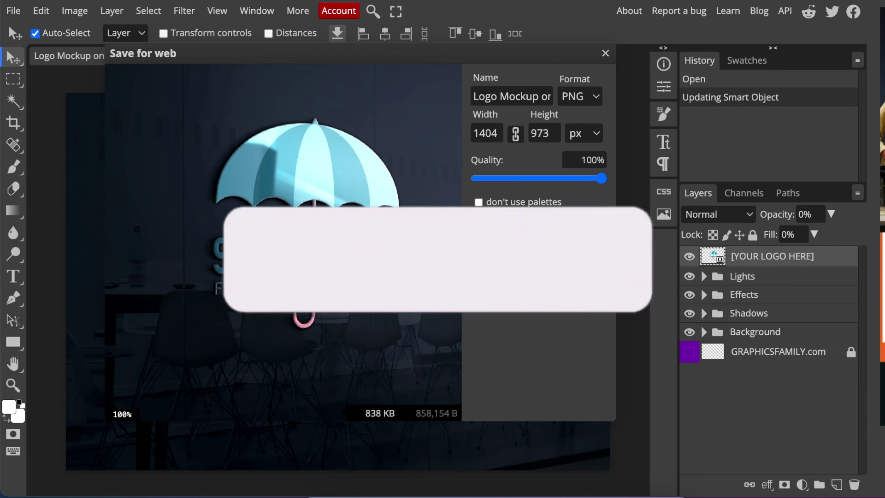
left_click(538, 237)
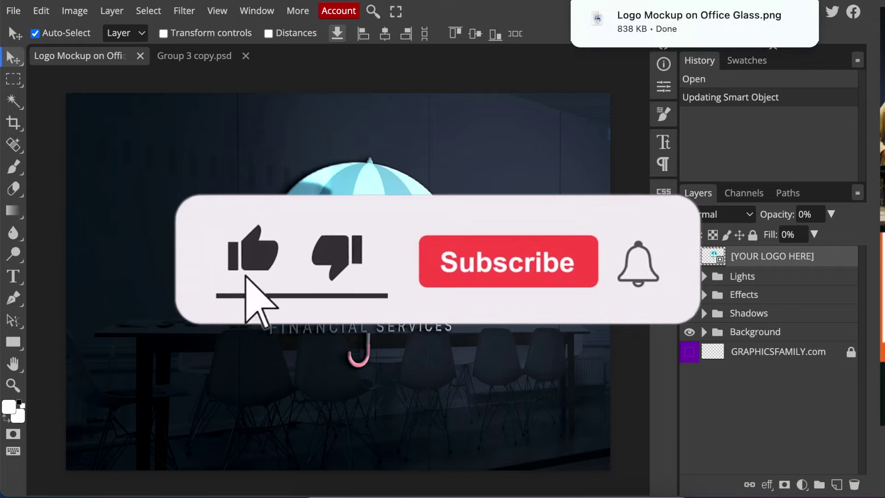